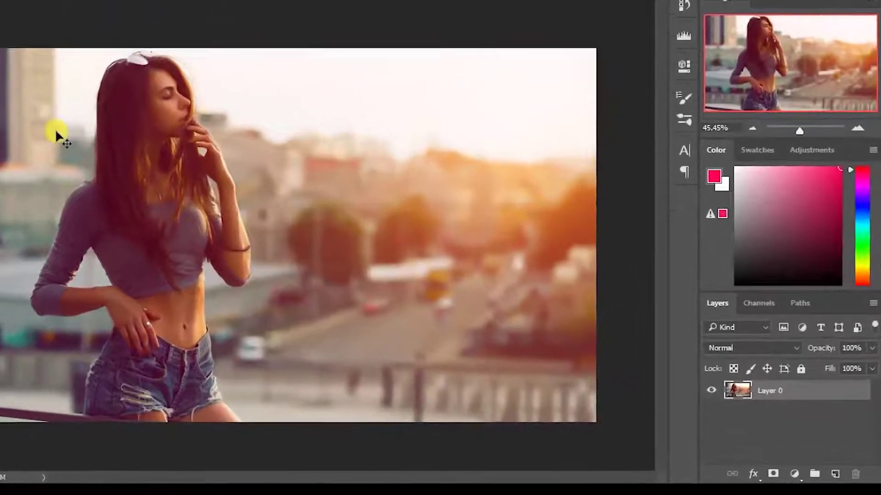
Step: Undo the unlock so the photo's layer is the locked Background again
{"action": "key", "text": "ctrl+z"}
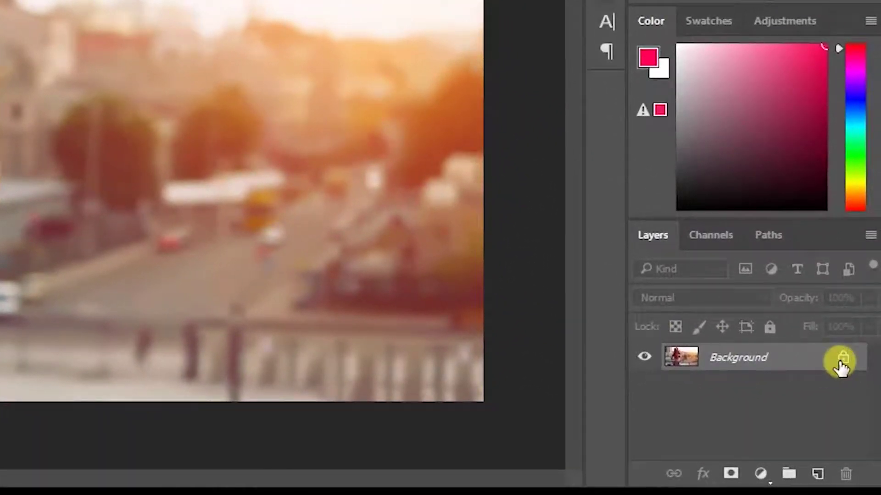
Step: Unlock the Background into Layer 0 and pick the Quick Selection Tool
{"action": "left_click", "coordinate": [842, 364]}
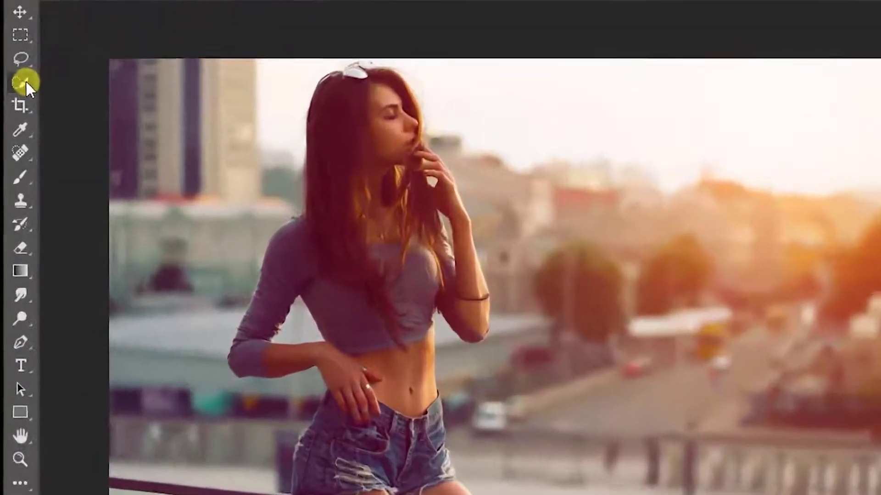
{"action": "right_click", "coordinate": [19, 125]}
{"action": "left_click", "coordinate": [89, 71]}
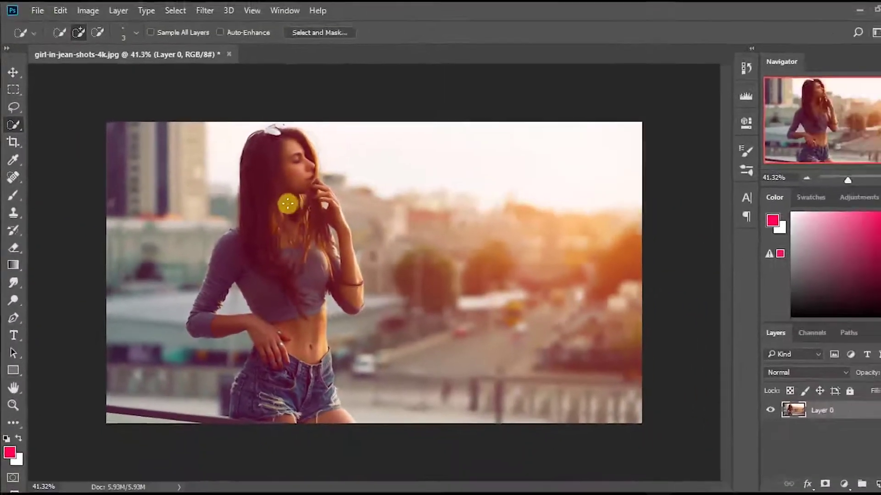
Step: With an enlarged brush, select the woman's hair, face, shoulder, top and body
{"action": "scroll", "coordinate": [288, 204], "scroll_direction": "up", "scroll_amount": 1}
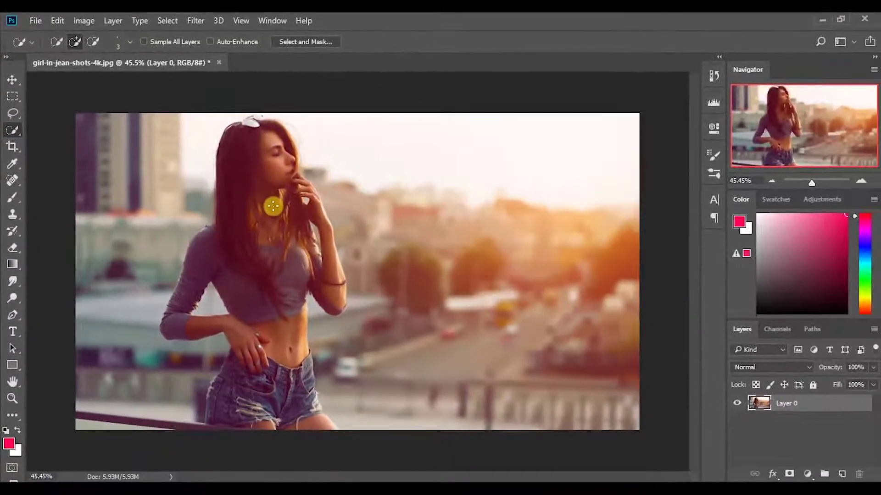
{"action": "scroll", "coordinate": [261, 210], "scroll_direction": "up", "scroll_amount": 1}
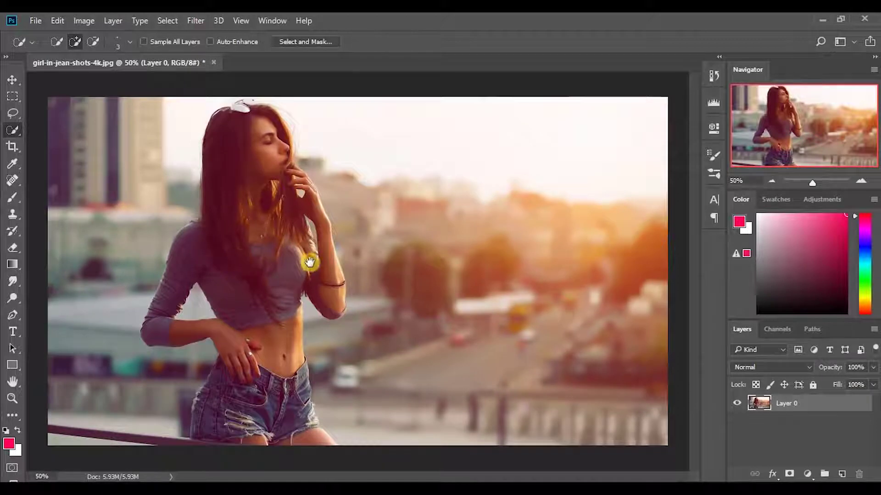
{"action": "scroll", "coordinate": [245, 209], "scroll_direction": "up", "scroll_amount": 3}
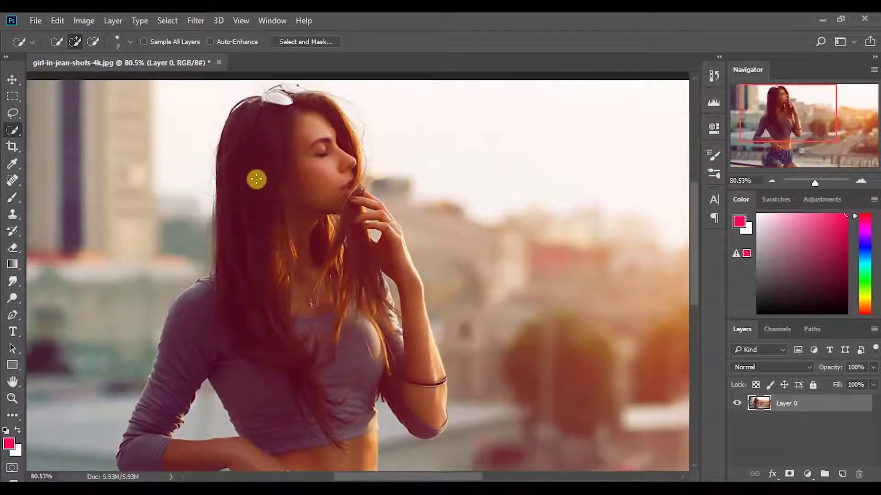
{"action": "key", "text": "bracketright"}
{"action": "key", "text": "bracketright"}
{"action": "key", "text": "bracketright"}
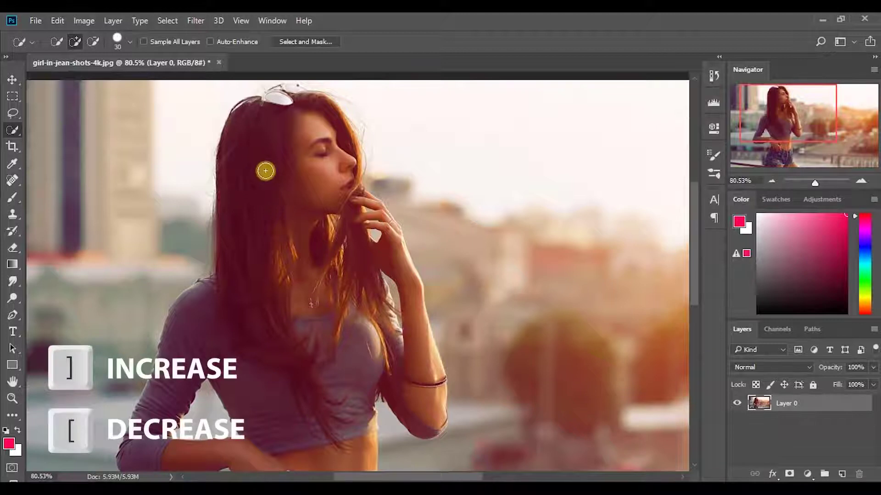
{"action": "scroll", "coordinate": [266, 171], "scroll_direction": "down", "scroll_amount": 1}
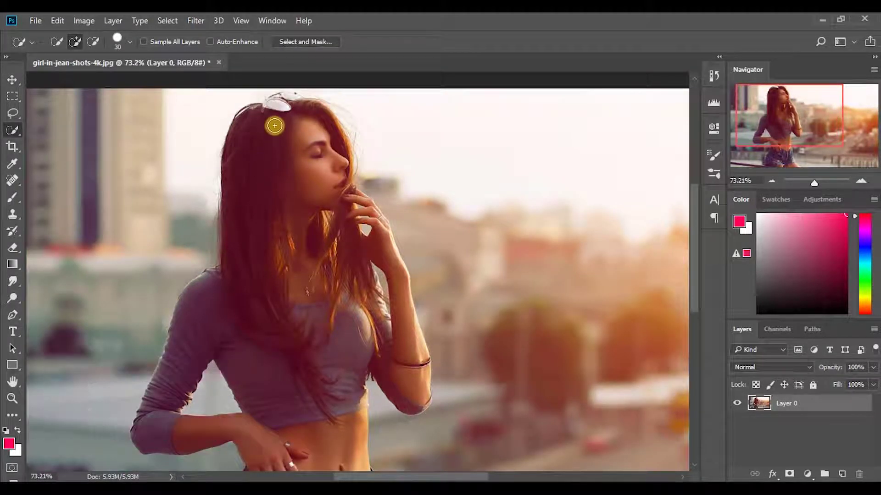
{"action": "left_click_drag", "start_coordinate": [277, 130], "coordinate": [272, 255]}
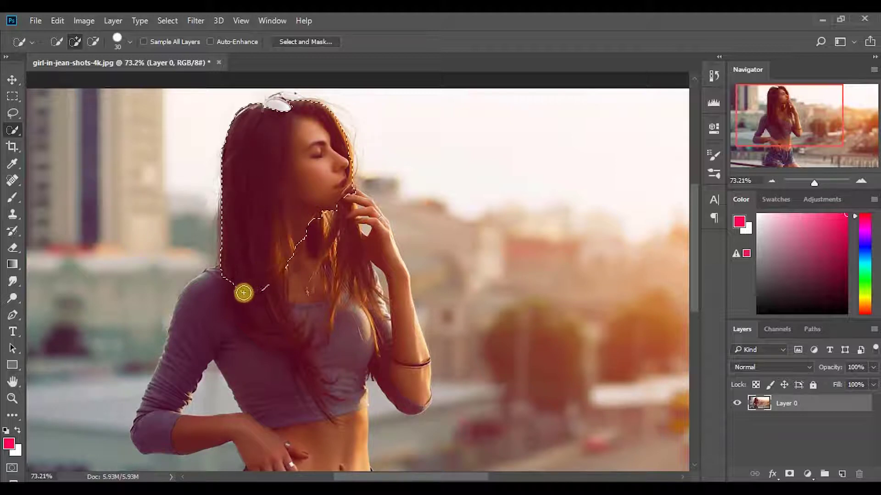
{"action": "left_click_drag", "start_coordinate": [243, 293], "coordinate": [215, 307]}
{"action": "left_click_drag", "start_coordinate": [288, 331], "coordinate": [298, 376]}
{"action": "scroll", "coordinate": [321, 222], "scroll_direction": "down", "scroll_amount": 3}
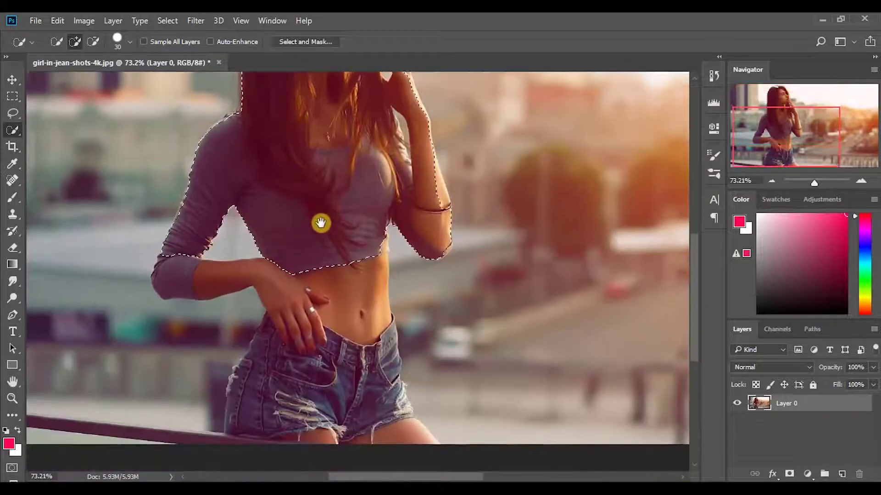
{"action": "mouse_move", "coordinate": [321, 222]}
{"action": "left_mouse_down"}
{"action": "mouse_move", "coordinate": [316, 288]}
{"action": "mouse_move", "coordinate": [278, 412]}
{"action": "mouse_move", "coordinate": [343, 377]}
{"action": "mouse_move", "coordinate": [406, 437]}
{"action": "left_mouse_up"}
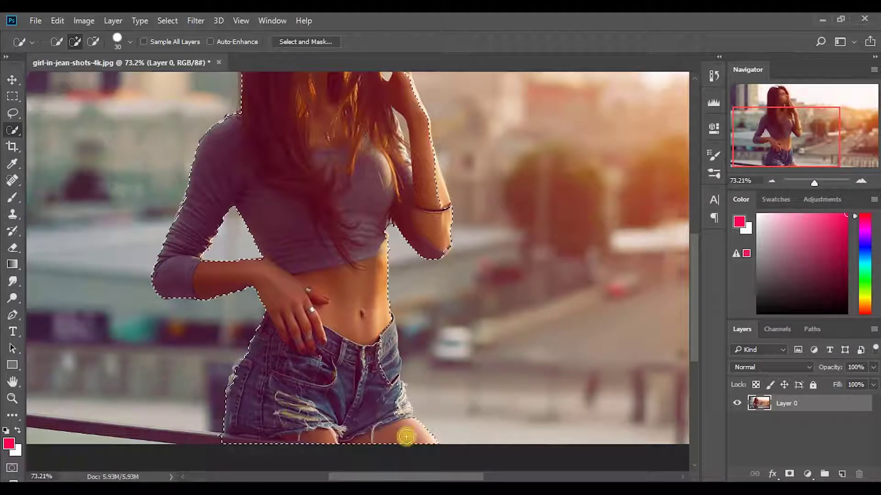
Step: With a smaller brush, extend the selection along the railing up to the jeans
{"action": "left_click_drag", "start_coordinate": [338, 374], "coordinate": [350, 369]}
{"action": "scroll", "coordinate": [350, 370], "scroll_direction": "up", "scroll_amount": 2}
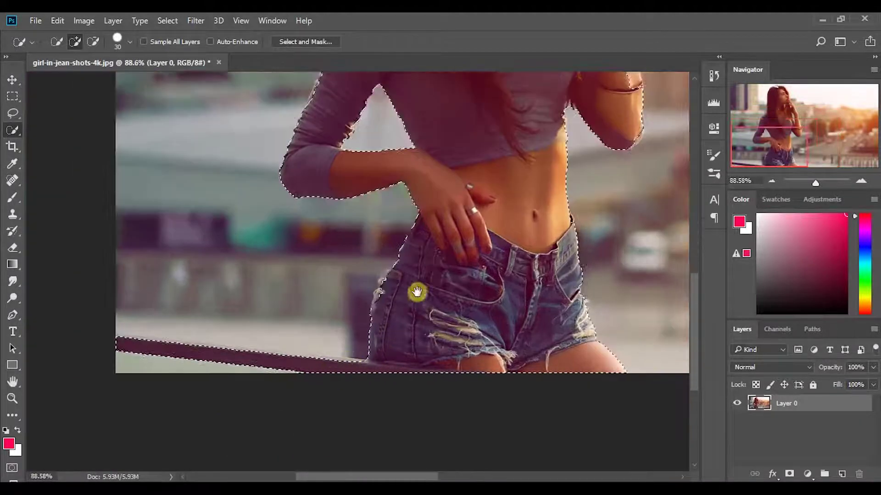
{"action": "scroll", "coordinate": [443, 241], "scroll_direction": "down", "scroll_amount": 3}
{"action": "scroll", "coordinate": [189, 328], "scroll_direction": "up", "scroll_amount": 3}
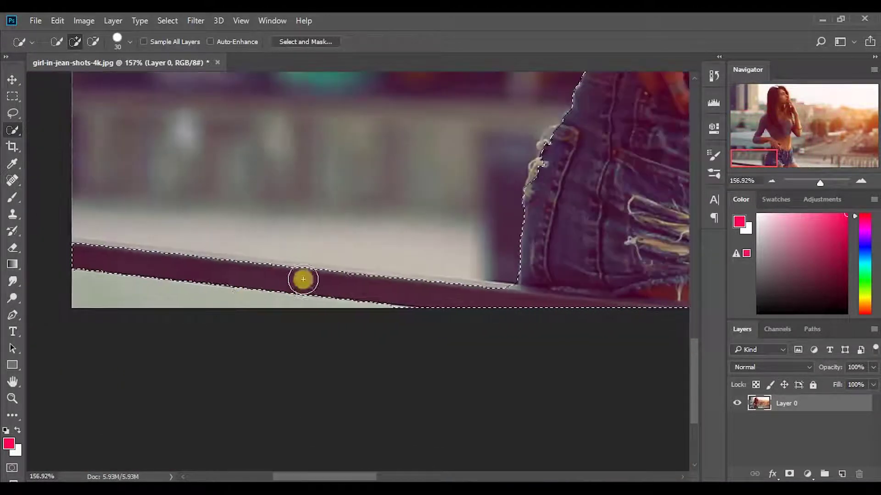
{"action": "key", "text": "bracketleft"}
{"action": "key", "text": "bracketleft"}
{"action": "key", "text": "bracketleft"}
{"action": "scroll", "coordinate": [86, 250], "scroll_direction": "up", "scroll_amount": 3}
{"action": "key", "text": "bracketleft"}
{"action": "left_click_drag", "start_coordinate": [110, 248], "coordinate": [299, 264]}
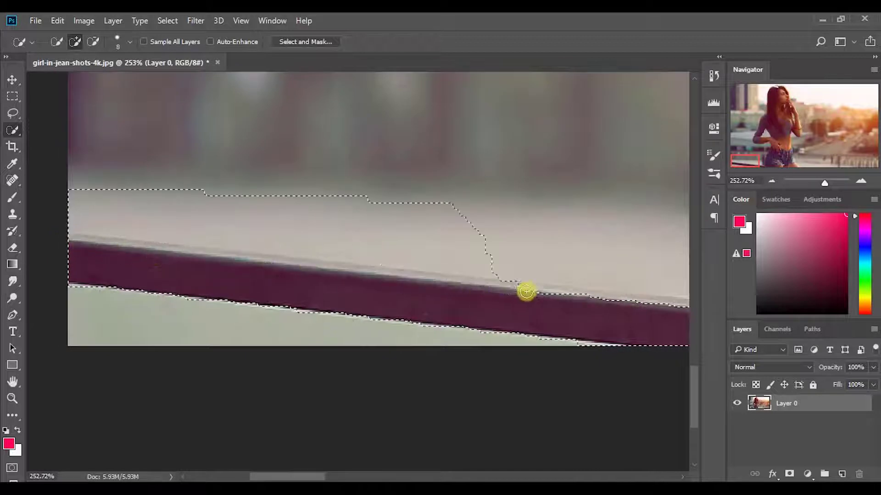
{"action": "mouse_move", "coordinate": [526, 291]}
{"action": "left_mouse_down"}
{"action": "mouse_move", "coordinate": [374, 275]}
{"action": "mouse_move", "coordinate": [510, 269]}
{"action": "mouse_move", "coordinate": [497, 265]}
{"action": "left_mouse_up"}
Step: Subtract the stray selected patches above the railing
{"action": "scroll", "coordinate": [471, 262], "scroll_direction": "down", "scroll_amount": 3}
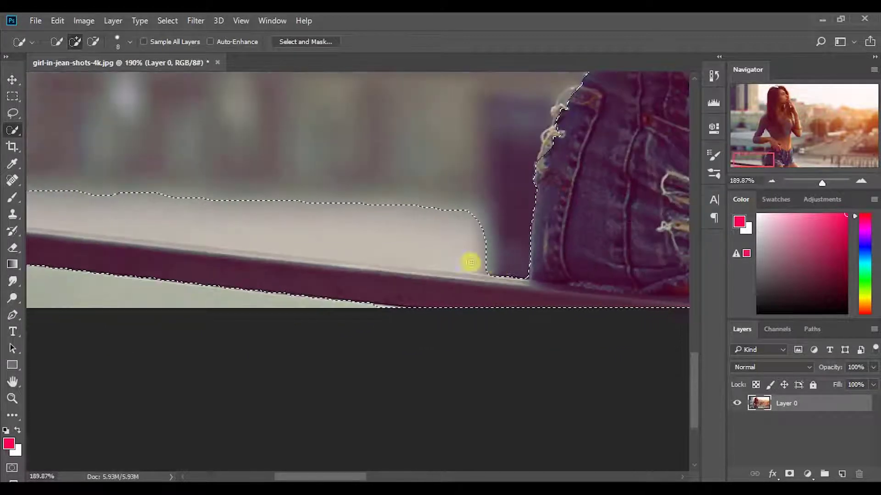
{"action": "scroll", "coordinate": [335, 230], "scroll_direction": "down", "scroll_amount": 2}
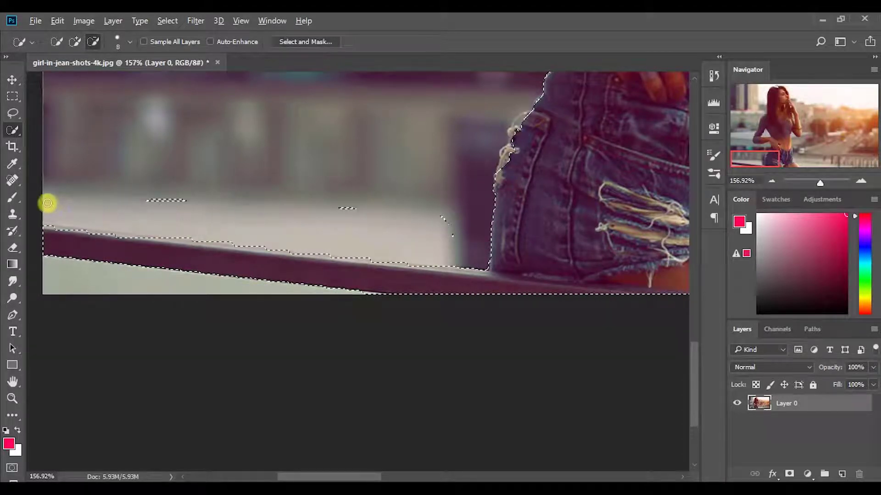
{"action": "left_click_drag", "start_coordinate": [48, 203], "coordinate": [89, 202]}
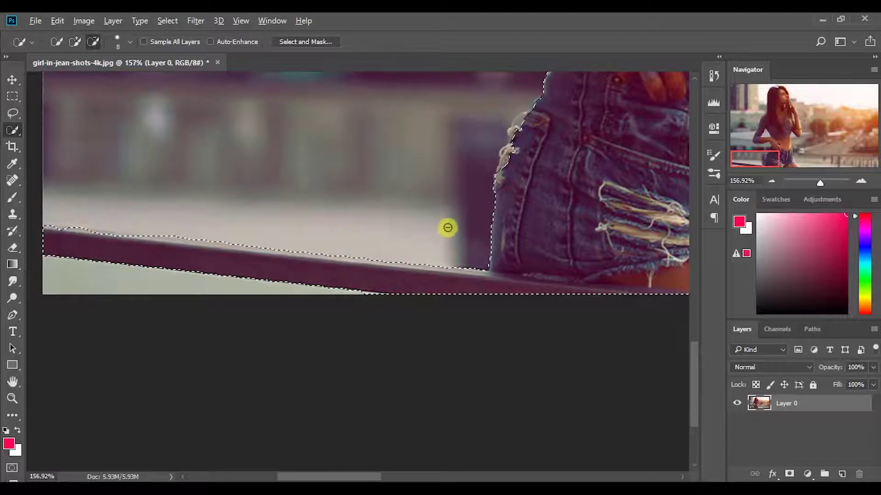
Step: Trim the selection edge near the sunglasses after checking along the railing
{"action": "left_click_drag", "start_coordinate": [254, 250], "coordinate": [470, 271]}
{"action": "scroll", "coordinate": [458, 282], "scroll_direction": "up", "scroll_amount": 3}
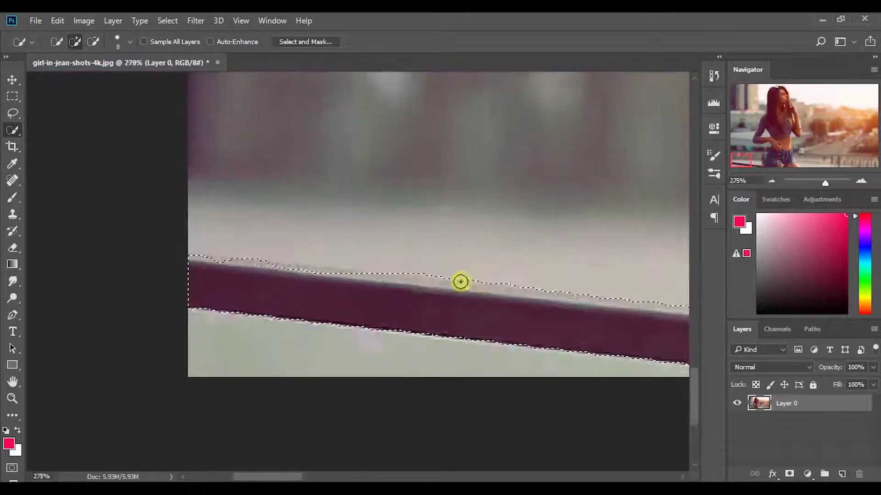
{"action": "scroll", "coordinate": [500, 277], "scroll_direction": "up", "scroll_amount": 5}
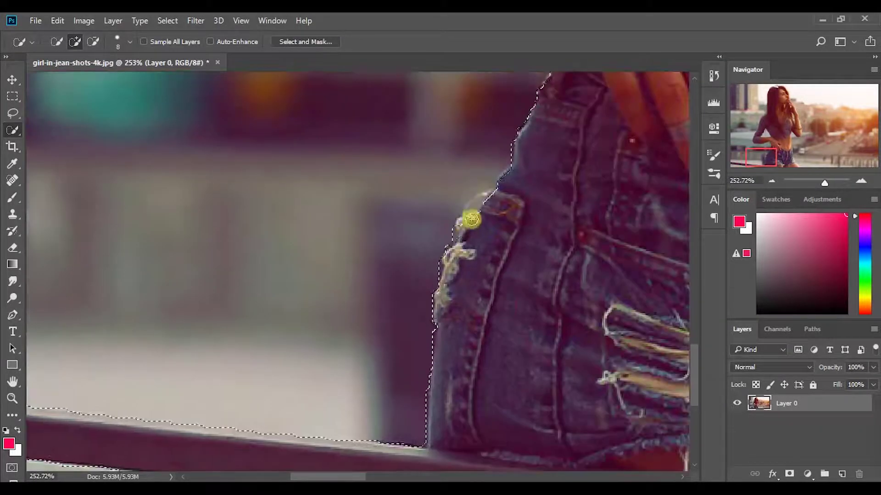
{"action": "scroll", "coordinate": [441, 282], "scroll_direction": "down", "scroll_amount": 5}
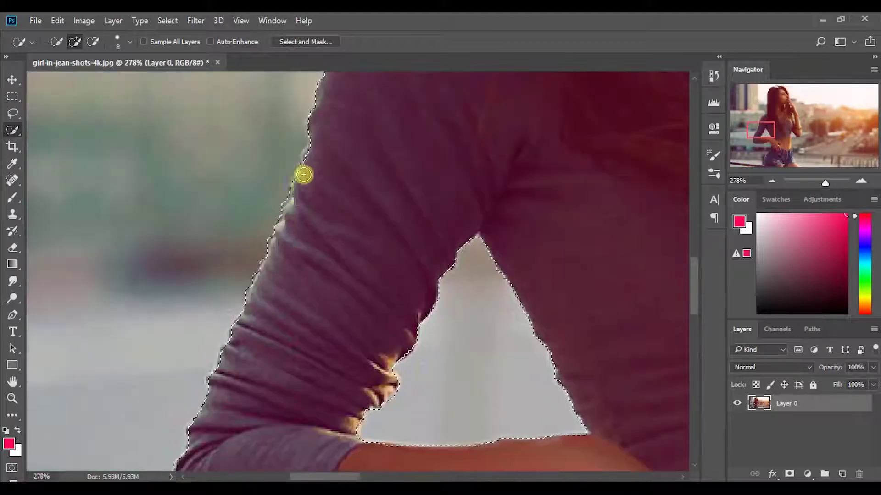
{"action": "scroll", "coordinate": [370, 98], "scroll_direction": "up", "scroll_amount": 6}
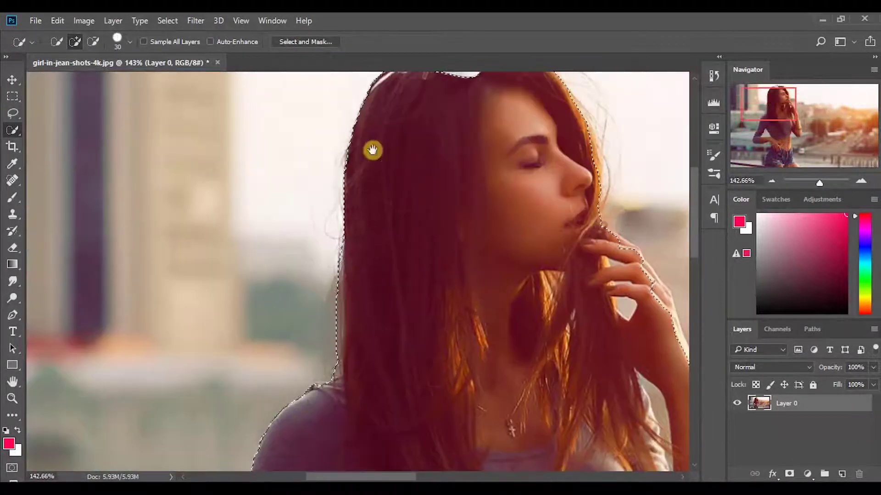
{"action": "scroll", "coordinate": [511, 191], "scroll_direction": "up", "scroll_amount": 4}
{"action": "mouse_move", "coordinate": [470, 151]}
{"action": "left_mouse_down"}
{"action": "mouse_move", "coordinate": [436, 171]}
{"action": "mouse_move", "coordinate": [338, 195]}
{"action": "left_mouse_up"}
Step: With the smallest brush, remove the gaps between the fingers from the selection
{"action": "left_click_drag", "start_coordinate": [370, 366], "coordinate": [401, 173]}
{"action": "scroll", "coordinate": [454, 304], "scroll_direction": "down", "scroll_amount": 10}
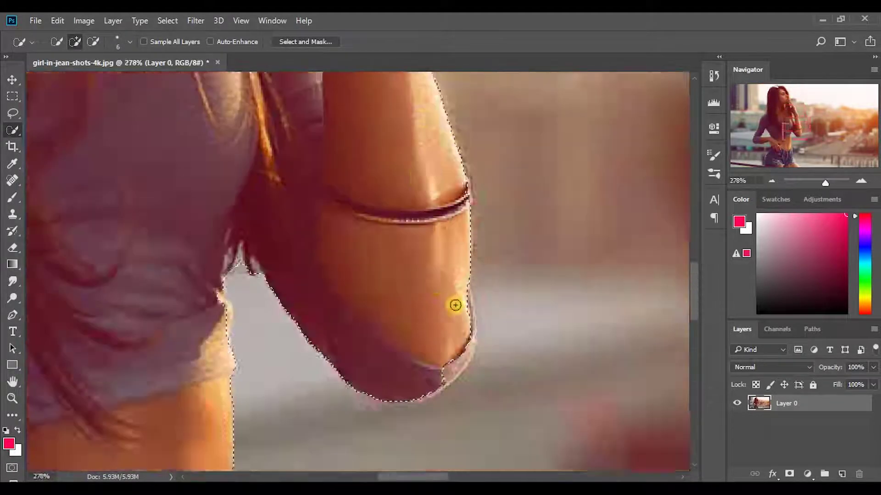
{"action": "scroll", "coordinate": [419, 370], "scroll_direction": "up", "scroll_amount": 1}
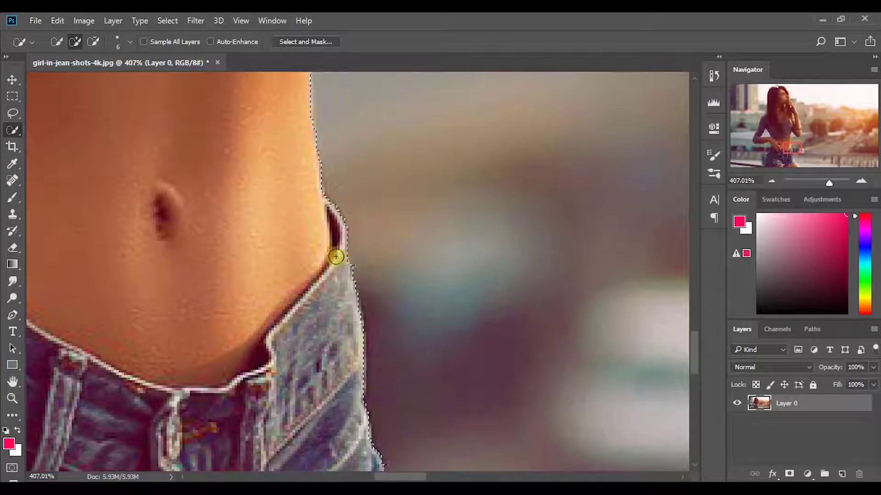
{"action": "scroll", "coordinate": [353, 315], "scroll_direction": "down", "scroll_amount": 10}
{"action": "scroll", "coordinate": [358, 258], "scroll_direction": "up", "scroll_amount": 15}
{"action": "key", "text": "bracketleft"}
{"action": "key", "text": "bracketleft"}
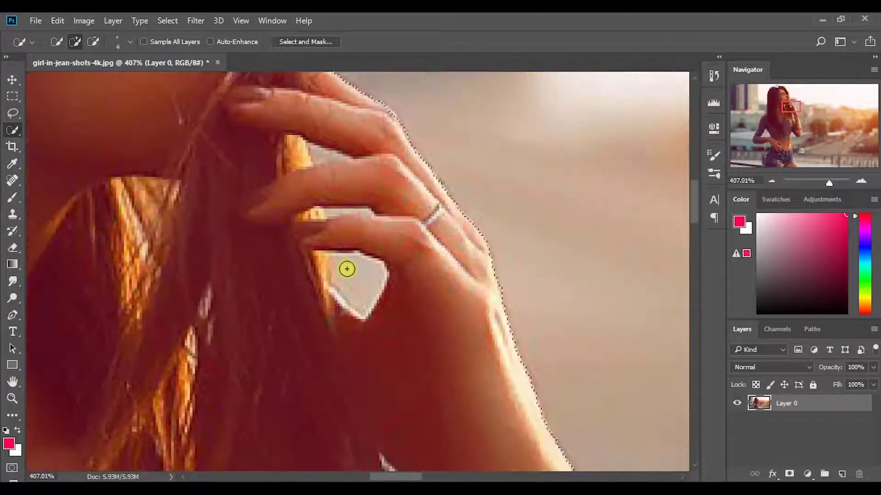
{"action": "left_click", "coordinate": [344, 209]}
{"action": "left_click", "coordinate": [309, 147]}
{"action": "key", "text": "bracketleft"}
{"action": "key", "text": "bracketleft"}
{"action": "key", "text": "bracketleft"}
{"action": "scroll", "coordinate": [311, 232], "scroll_direction": "up", "scroll_amount": 3}
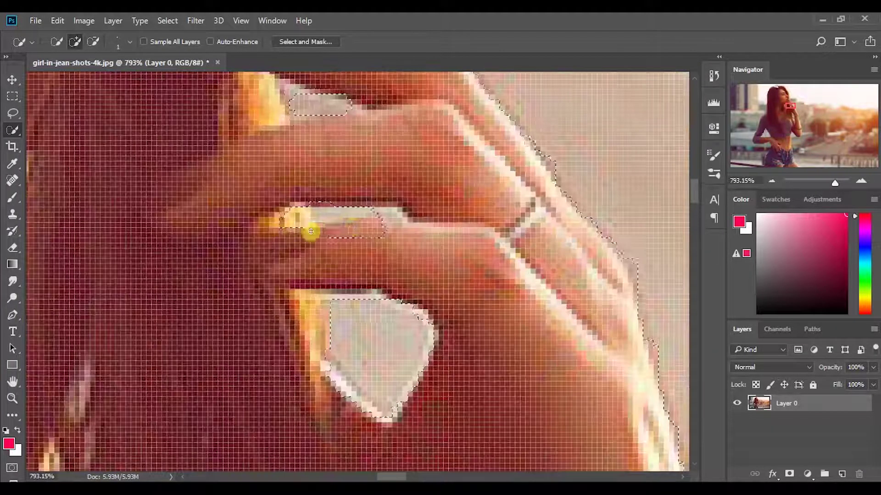
{"action": "mouse_move", "coordinate": [311, 232]}
{"action": "left_mouse_down"}
{"action": "mouse_move", "coordinate": [369, 224]}
{"action": "mouse_move", "coordinate": [325, 213]}
{"action": "mouse_move", "coordinate": [360, 212]}
{"action": "mouse_move", "coordinate": [315, 227]}
{"action": "mouse_move", "coordinate": [334, 212]}
{"action": "mouse_move", "coordinate": [398, 215]}
{"action": "left_mouse_up"}
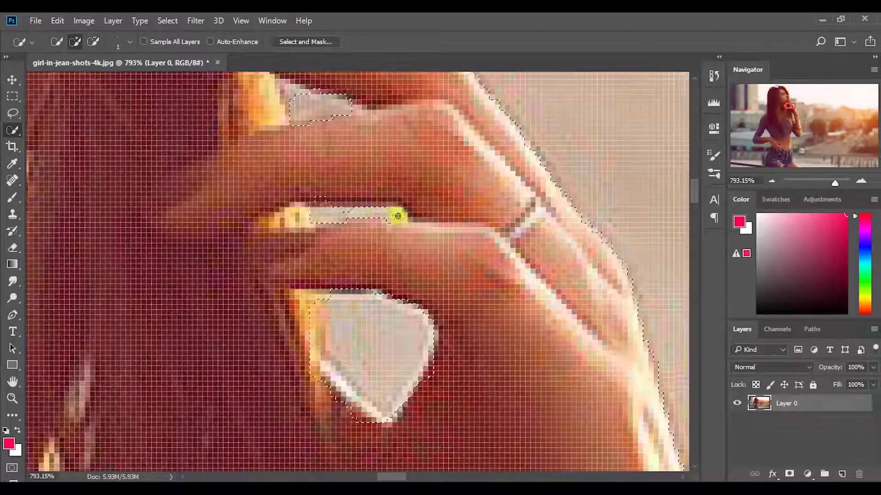
Step: Trim the selection along the hair edge with a slightly larger brush
{"action": "scroll", "coordinate": [398, 216], "scroll_direction": "down", "scroll_amount": 8}
{"action": "scroll", "coordinate": [298, 177], "scroll_direction": "up", "scroll_amount": 3}
{"action": "key", "text": "bracketright"}
{"action": "key", "text": "bracketright"}
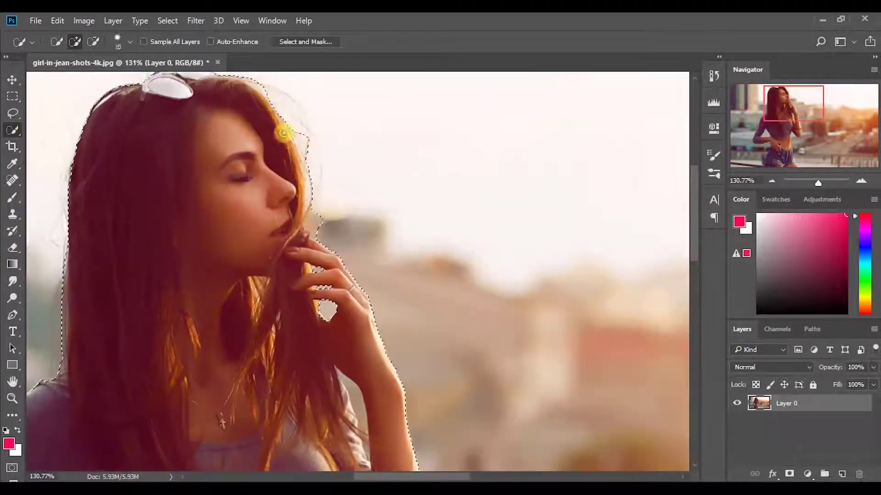
{"action": "mouse_move", "coordinate": [310, 142]}
{"action": "left_mouse_down"}
{"action": "mouse_move", "coordinate": [317, 150]}
{"action": "mouse_move", "coordinate": [313, 134]}
{"action": "left_mouse_up"}
{"action": "scroll", "coordinate": [327, 197], "scroll_direction": "up", "scroll_amount": 1}
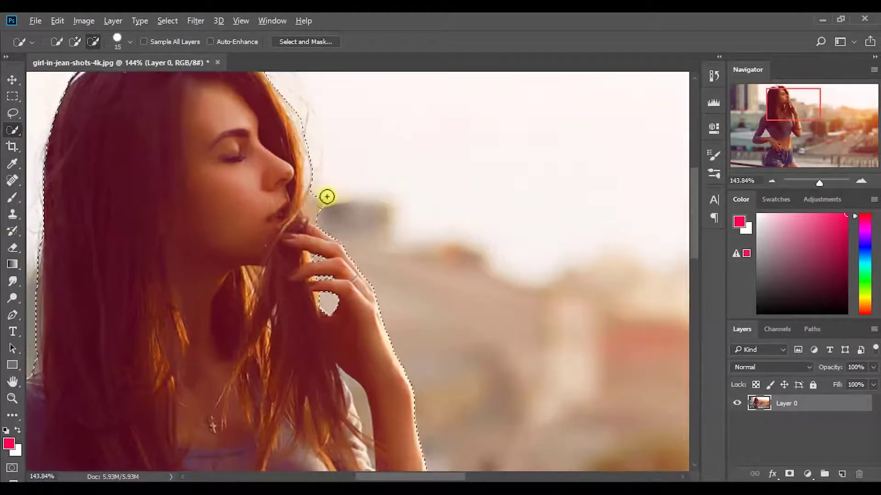
{"action": "scroll", "coordinate": [295, 213], "scroll_direction": "up", "scroll_amount": 3}
{"action": "scroll", "coordinate": [353, 209], "scroll_direction": "down", "scroll_amount": 3}
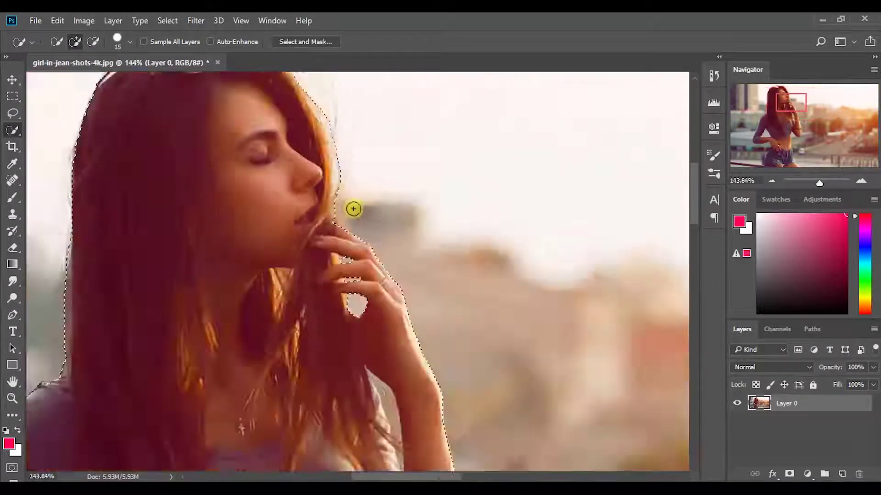
{"action": "scroll", "coordinate": [353, 210], "scroll_direction": "down", "scroll_amount": 5}
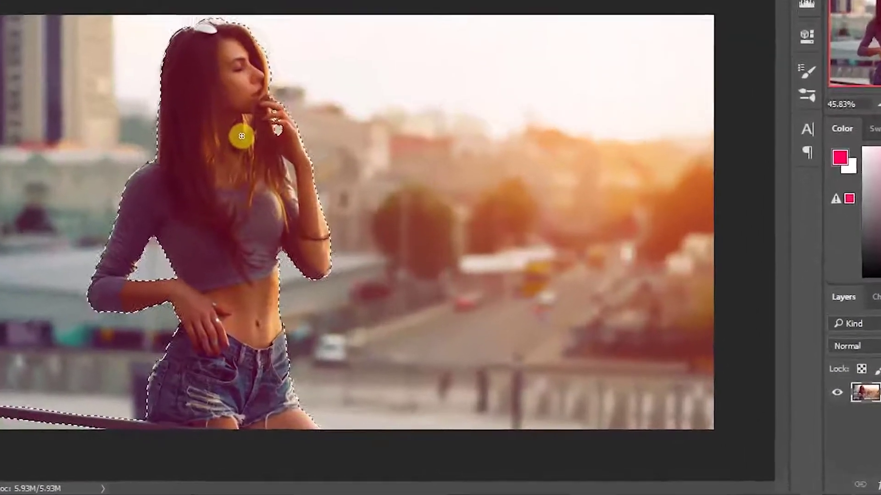
Step: Open the girl's selection in Select and Mask from the canvas context menu
{"action": "right_click", "coordinate": [279, 205]}
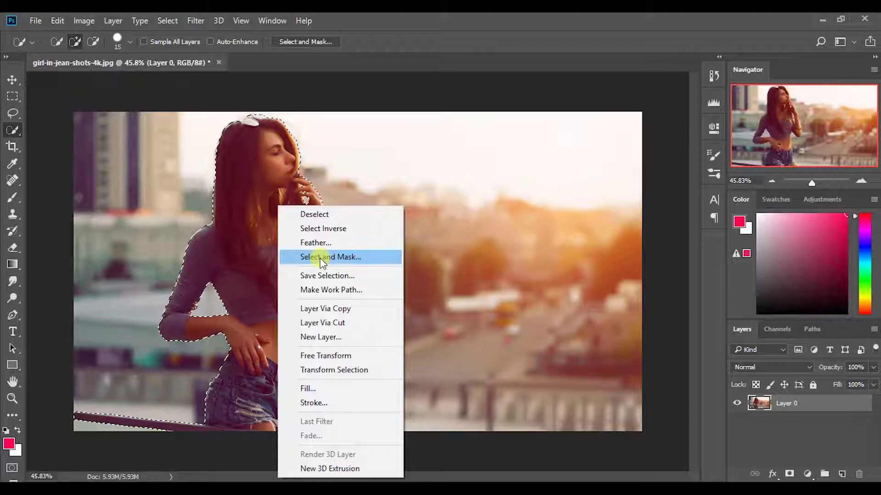
{"action": "left_click", "coordinate": [321, 258]}
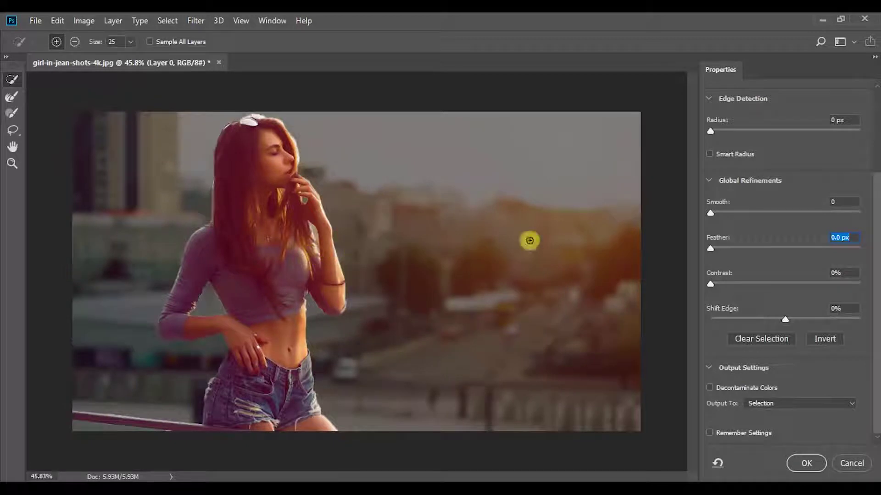
Step: Set the mask preview View mode to Overlay
{"action": "left_click_drag", "start_coordinate": [875, 220], "coordinate": [871, 151]}
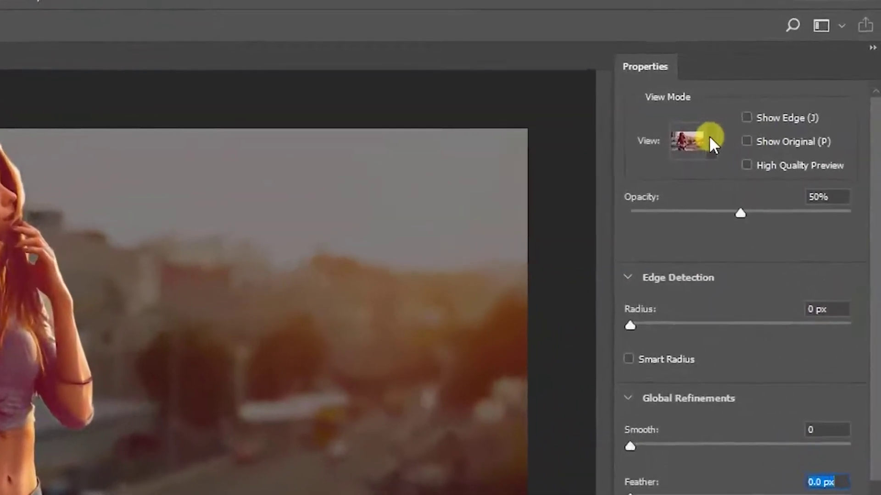
{"action": "left_click", "coordinate": [709, 136]}
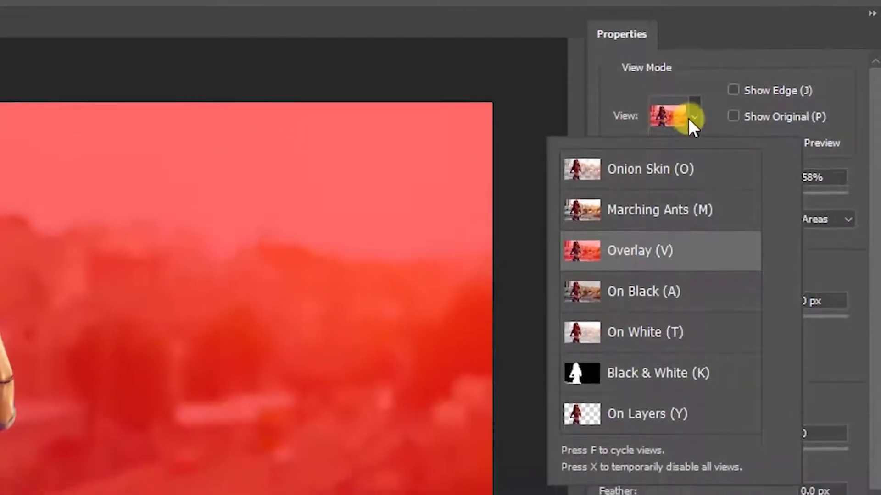
{"action": "left_click", "coordinate": [686, 150]}
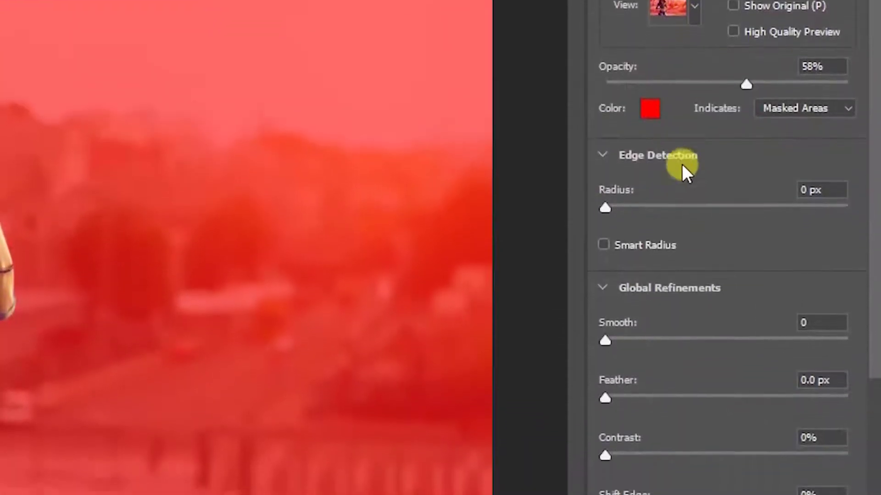
Step: Set Smooth 2, Feather 0.3 px, edge Radius 2 px, and enable Smart Radius
{"action": "left_click", "coordinate": [832, 302]}
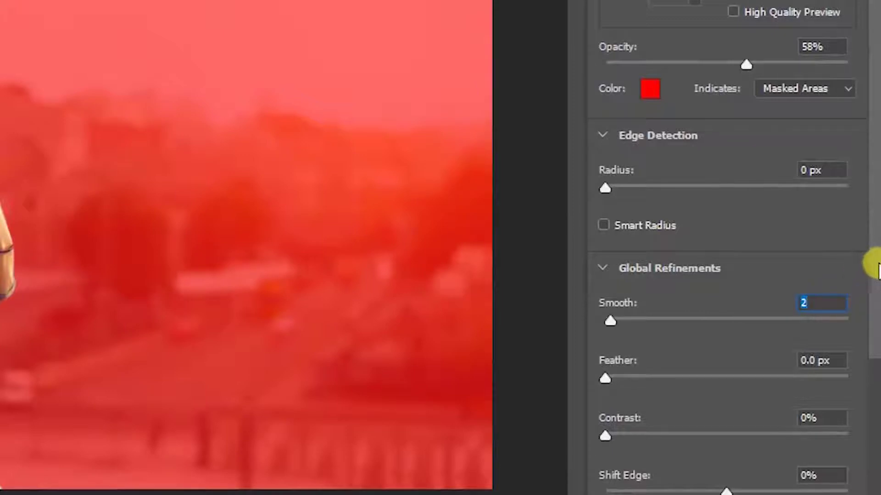
{"action": "left_click_drag", "start_coordinate": [871, 262], "coordinate": [870, 329]}
{"action": "key", "text": "Tab"}
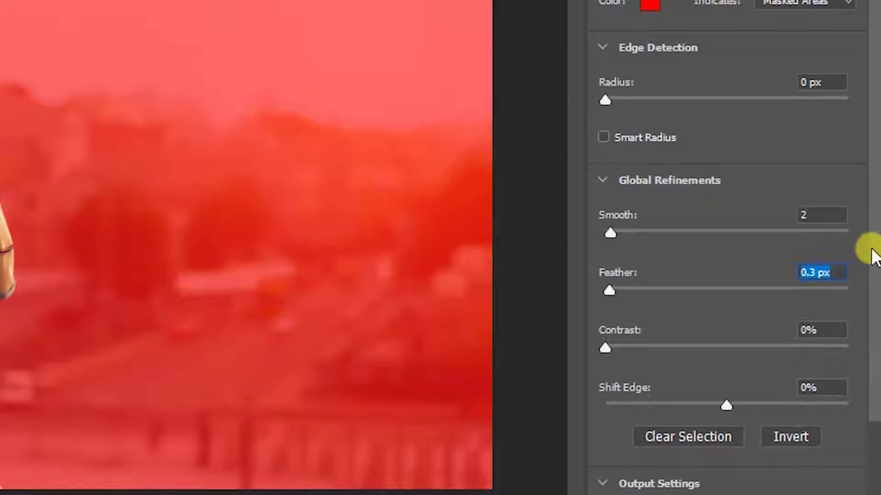
{"action": "left_click_drag", "start_coordinate": [871, 252], "coordinate": [873, 301]}
{"action": "scroll", "coordinate": [674, 144], "scroll_direction": "up", "scroll_amount": 4}
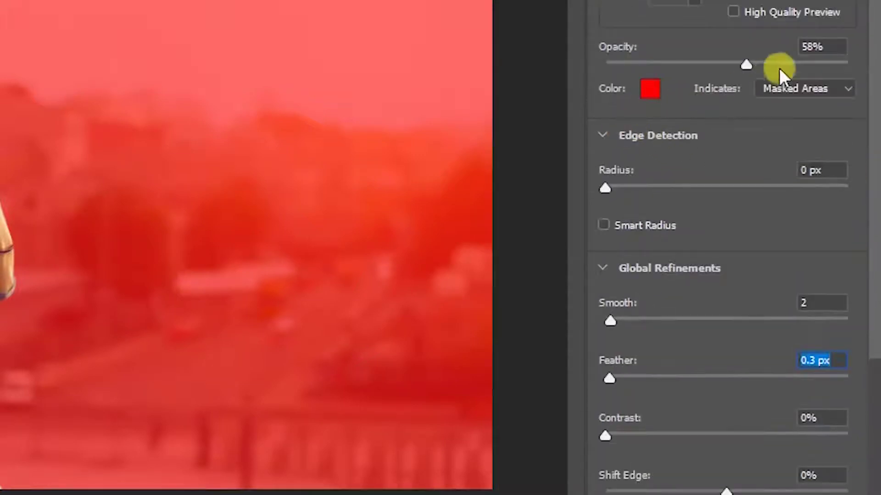
{"action": "left_click", "coordinate": [602, 135]}
{"action": "left_click", "coordinate": [602, 137]}
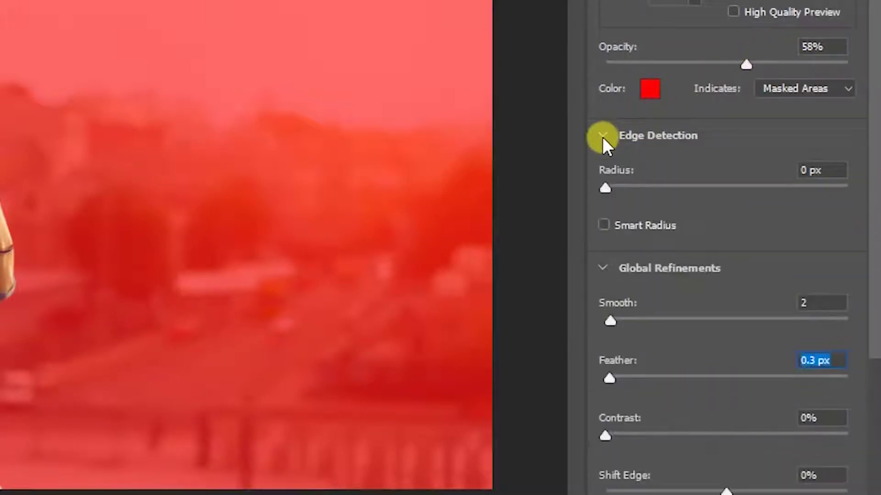
{"action": "left_click", "coordinate": [811, 170]}
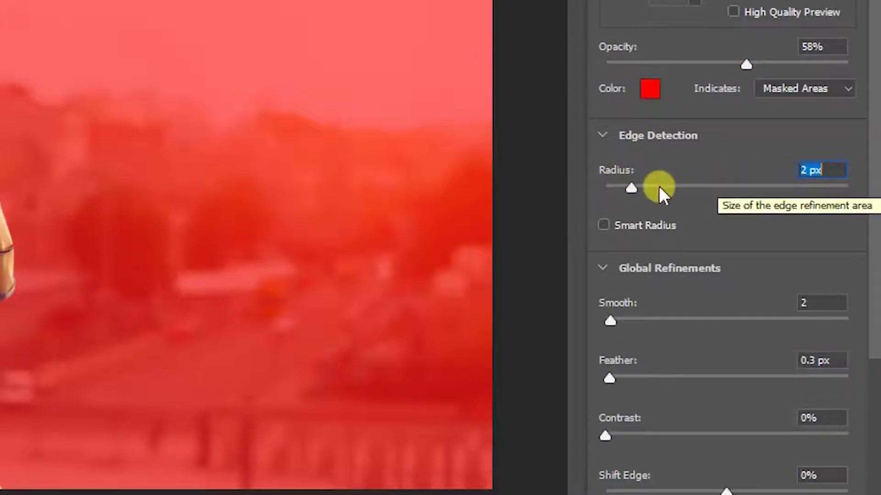
{"action": "left_click", "coordinate": [604, 224]}
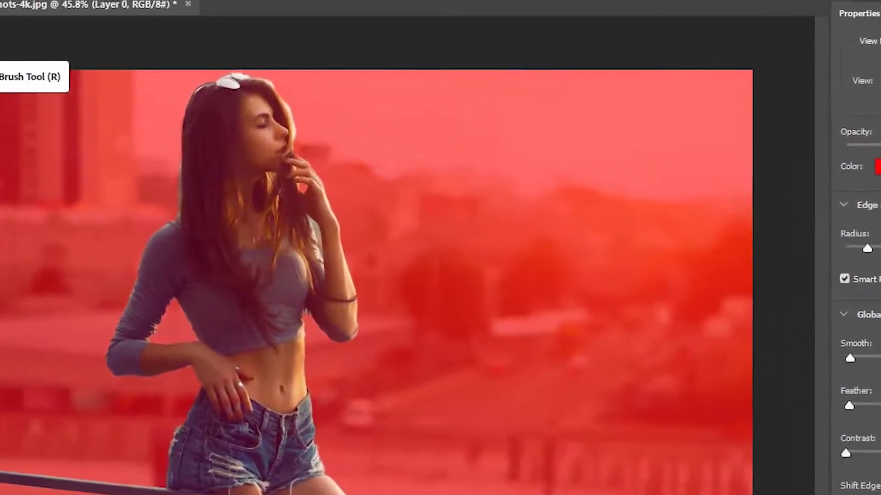
Step: Zoom to 131% on the girl's head and refine the hair with the Refine Edge Brush
{"action": "left_click", "coordinate": [0, 28]}
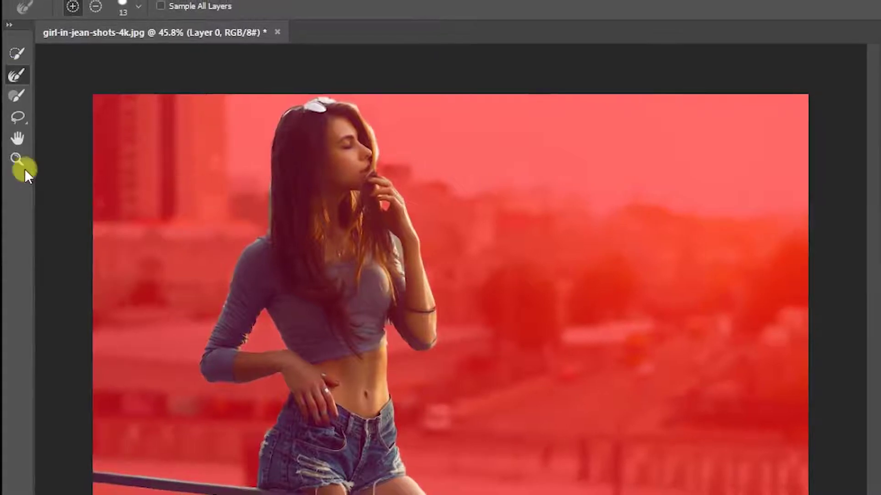
{"action": "left_click", "coordinate": [17, 159]}
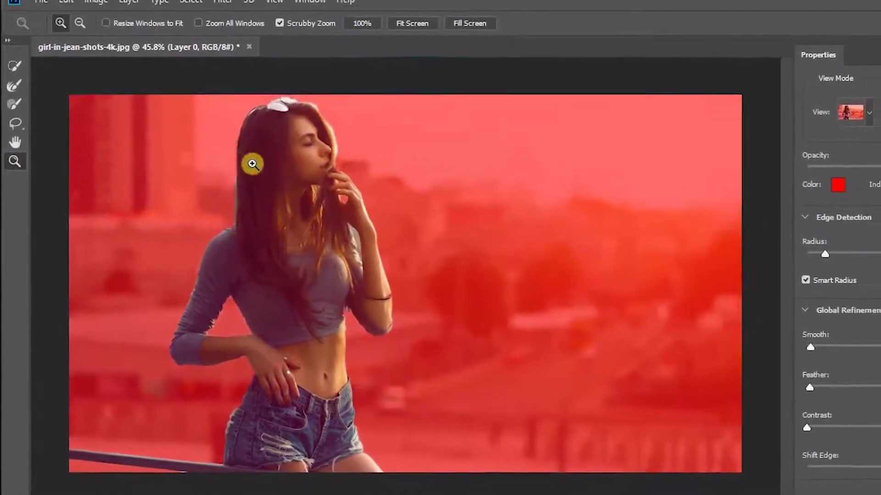
{"action": "left_click_drag", "start_coordinate": [252, 164], "coordinate": [355, 235]}
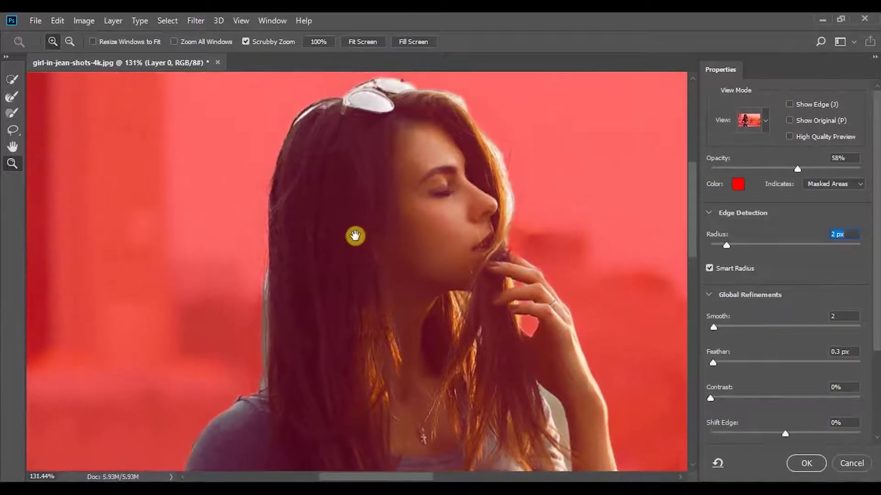
{"action": "left_click", "coordinate": [13, 97]}
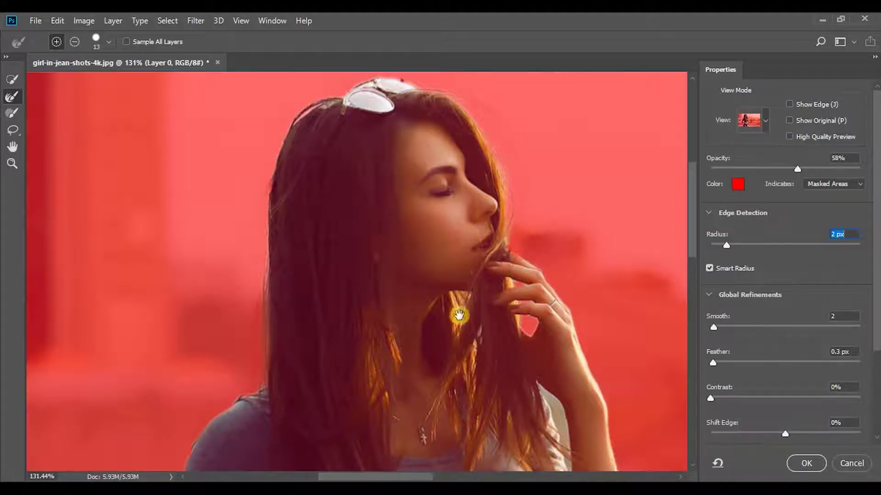
{"action": "scroll", "coordinate": [459, 315], "scroll_direction": "down", "scroll_amount": 5}
{"action": "scroll", "coordinate": [443, 171], "scroll_direction": "up", "scroll_amount": 4}
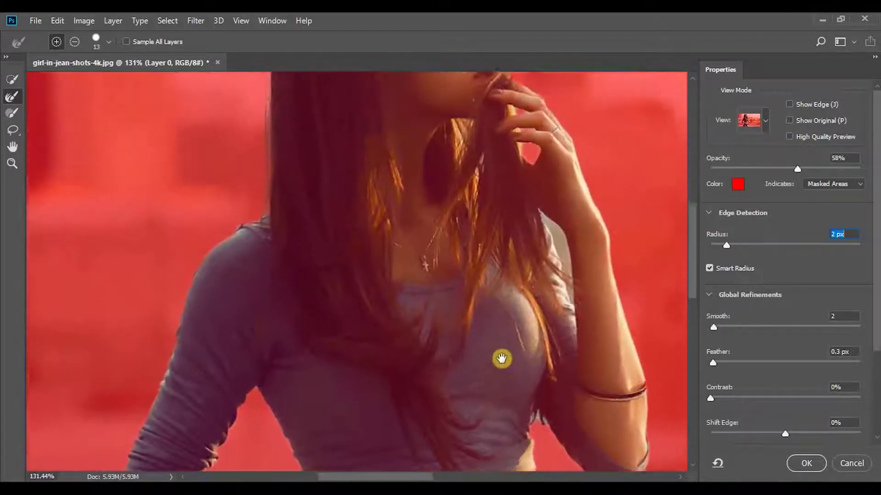
{"action": "scroll", "coordinate": [501, 348], "scroll_direction": "up", "scroll_amount": 1}
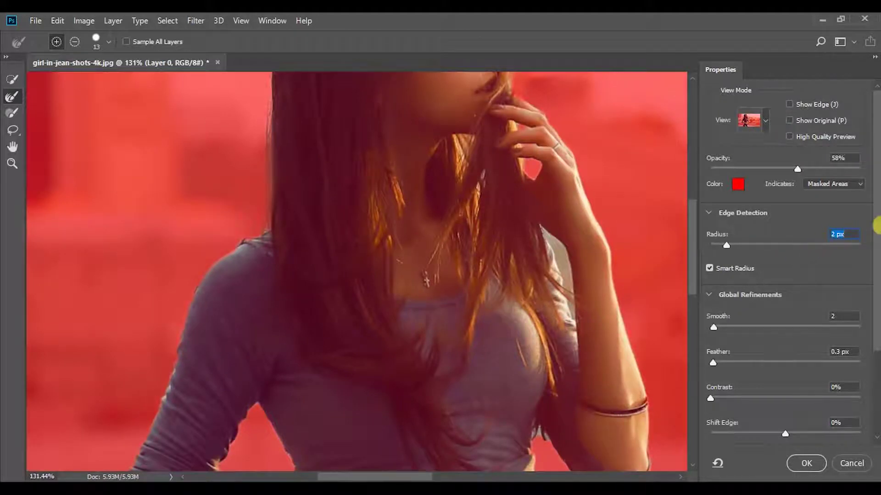
Step: Output the result to New Layer with Layer Mask and apply it
{"action": "left_click_drag", "start_coordinate": [876, 229], "coordinate": [867, 354]}
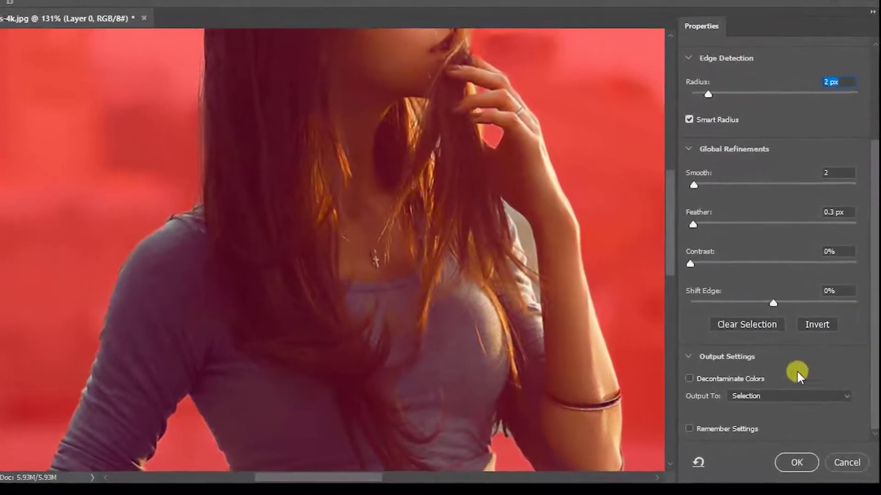
{"action": "left_click", "coordinate": [788, 404]}
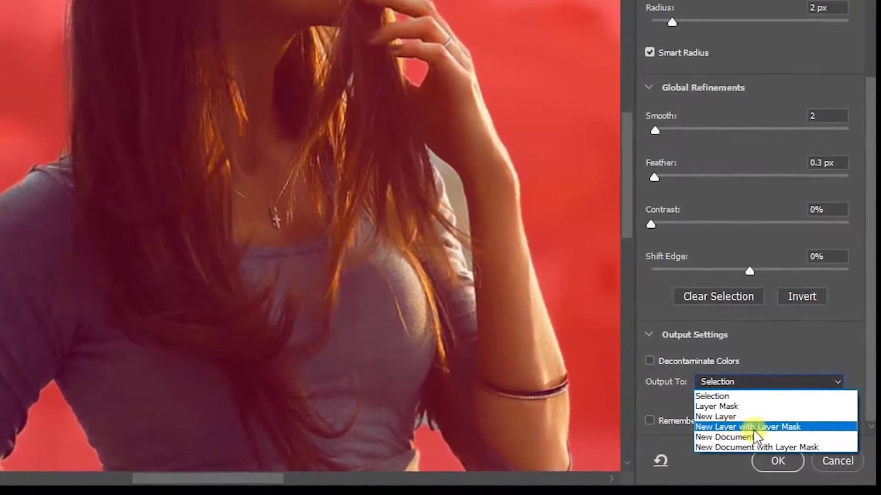
{"action": "left_click", "coordinate": [754, 430]}
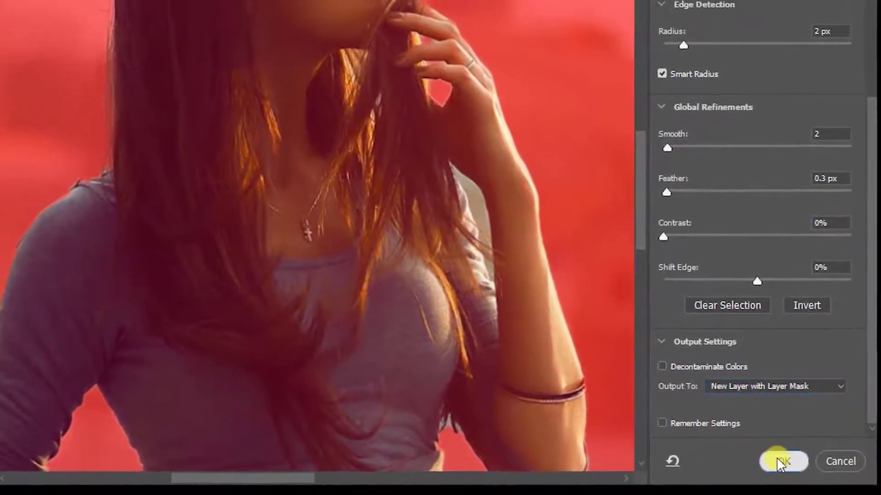
{"action": "left_click", "coordinate": [777, 461]}
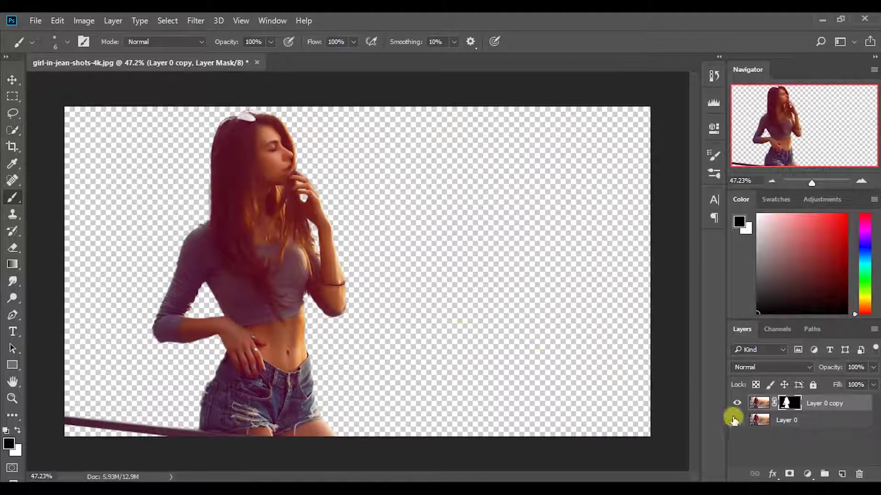
Step: Show Layer 0 again and expand the selection by 20 pixels
{"action": "left_click", "coordinate": [736, 420]}
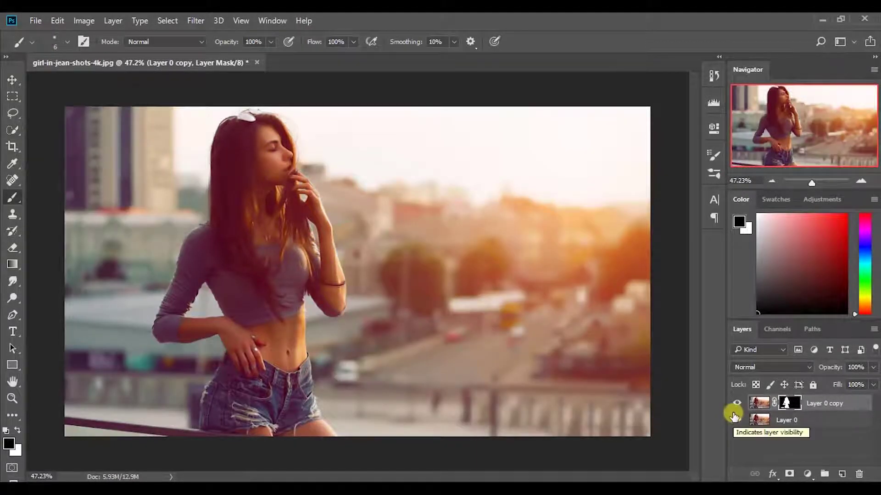
{"action": "scroll", "coordinate": [327, 248], "scroll_direction": "down", "scroll_amount": 1}
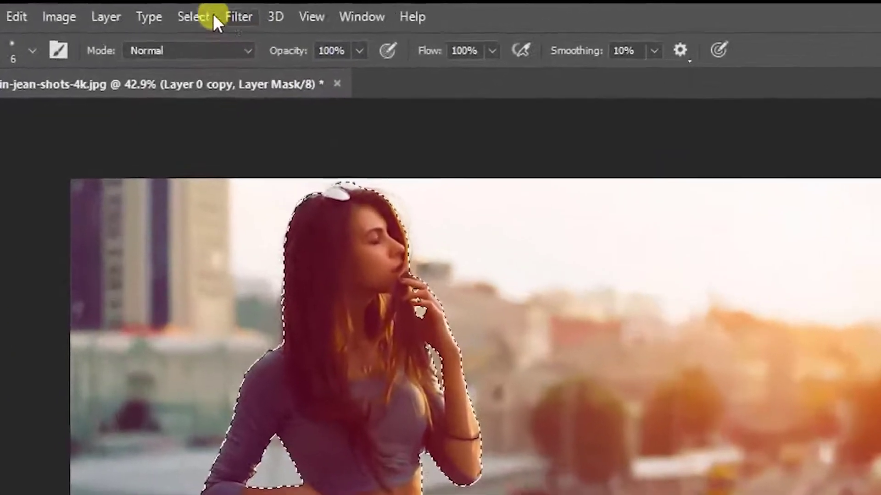
{"action": "left_click", "coordinate": [167, 21]}
{"action": "mouse_move", "coordinate": [246, 319]}
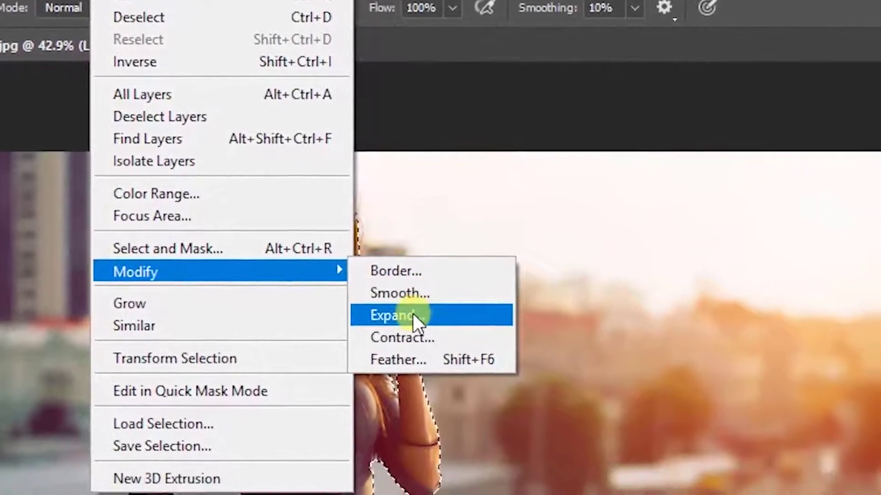
{"action": "left_click", "coordinate": [444, 331]}
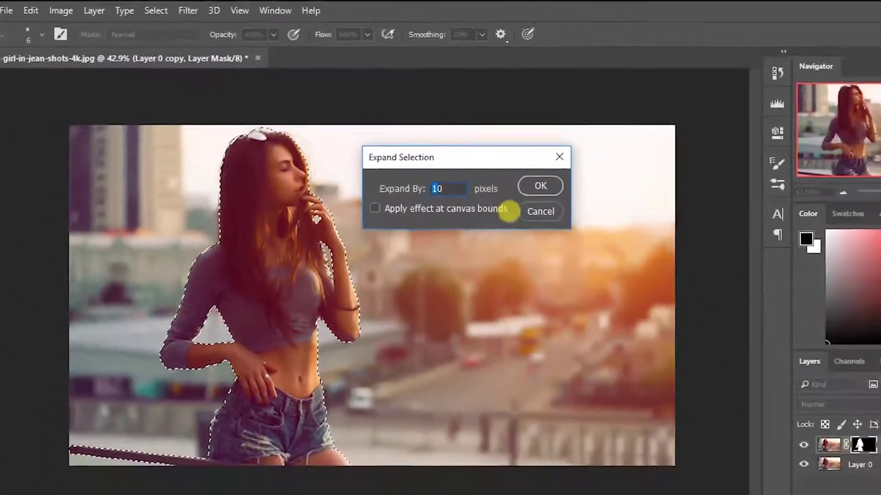
{"action": "type", "text": "20"}
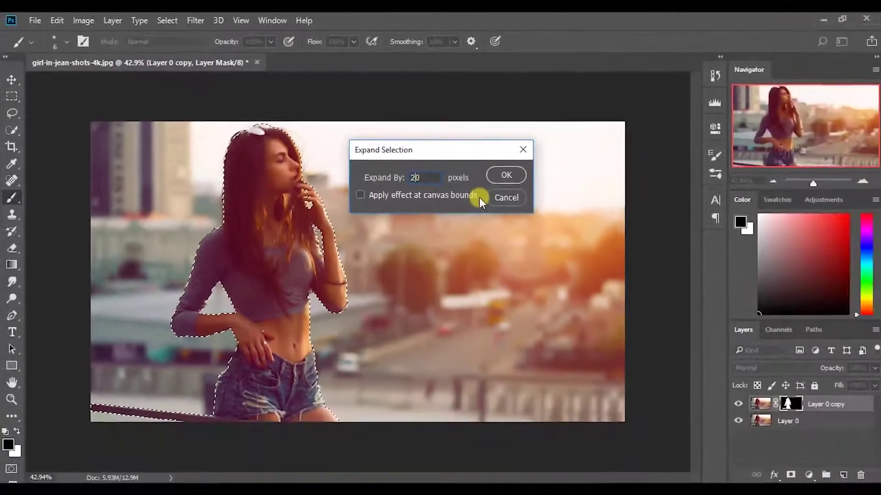
{"action": "left_click", "coordinate": [505, 175]}
Step: Make Layer 0 the active layer in the Layers panel
{"action": "scroll", "coordinate": [256, 153], "scroll_direction": "up", "scroll_amount": 5}
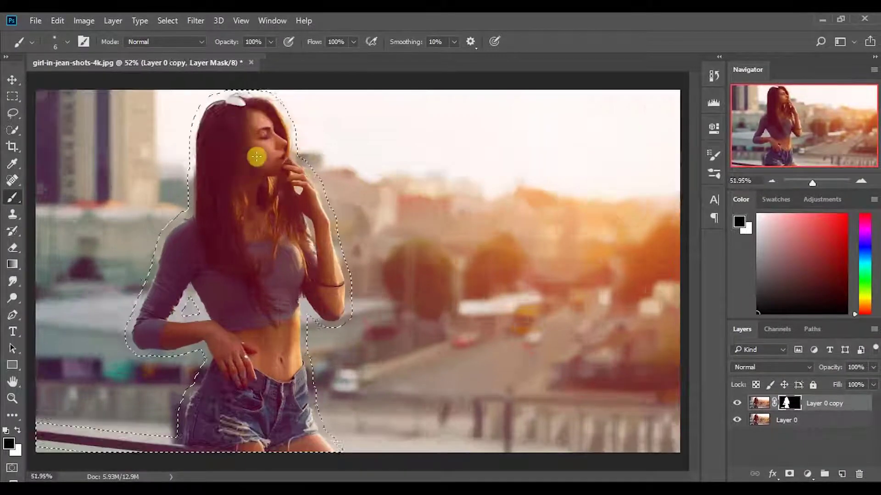
{"action": "left_click_drag", "start_coordinate": [764, 113], "coordinate": [746, 124]}
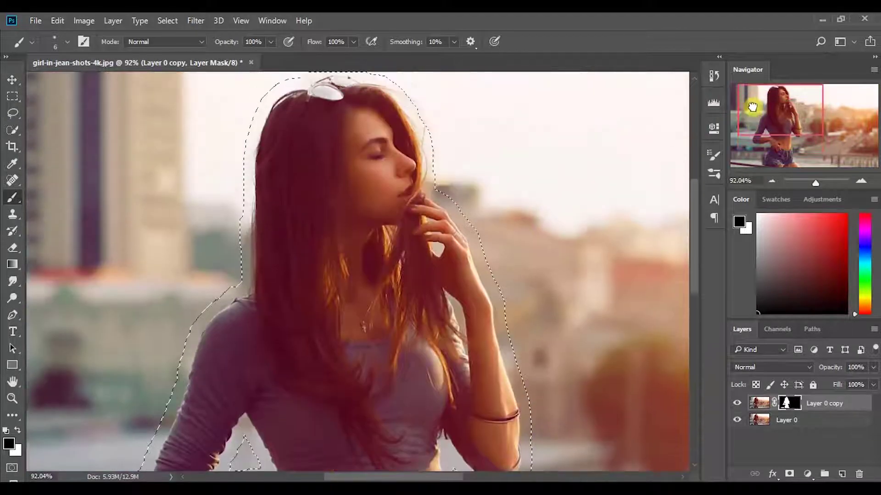
{"action": "scroll", "coordinate": [437, 187], "scroll_direction": "down", "scroll_amount": 3}
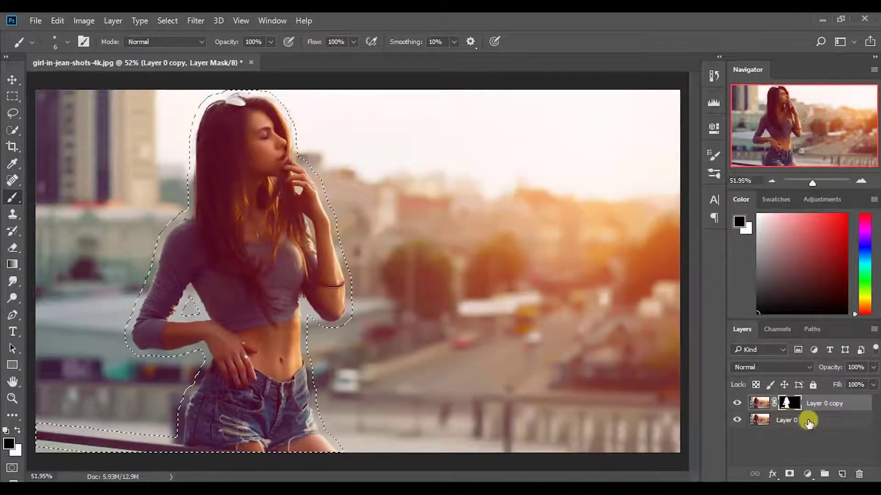
{"action": "left_click", "coordinate": [800, 421]}
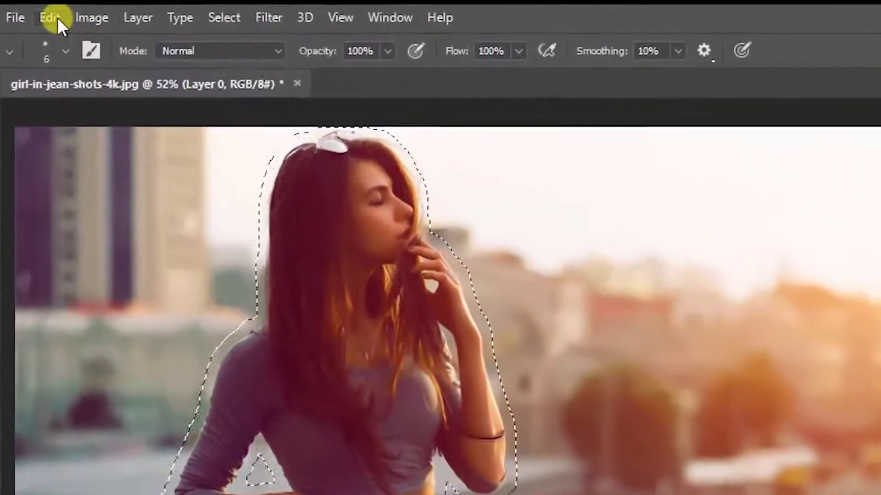
Step: Fill the expanded selection on Layer 0 with Content-Aware contents
{"action": "left_click", "coordinate": [58, 18]}
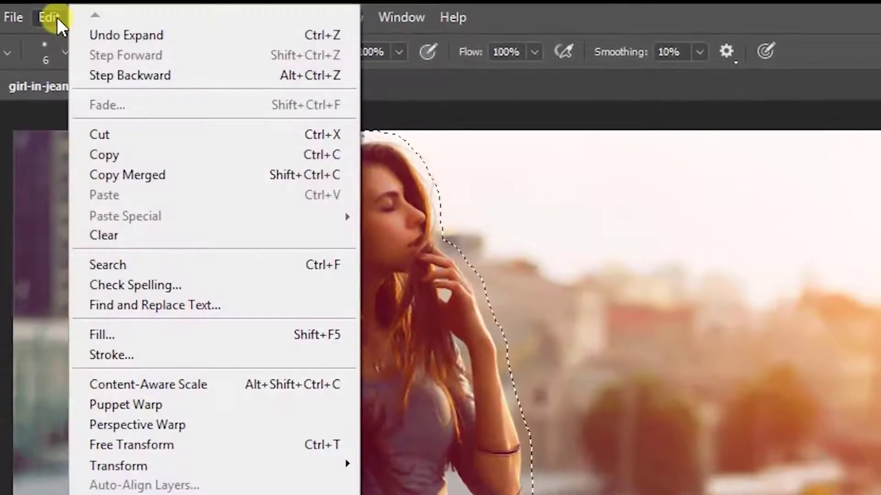
{"action": "left_click", "coordinate": [117, 333]}
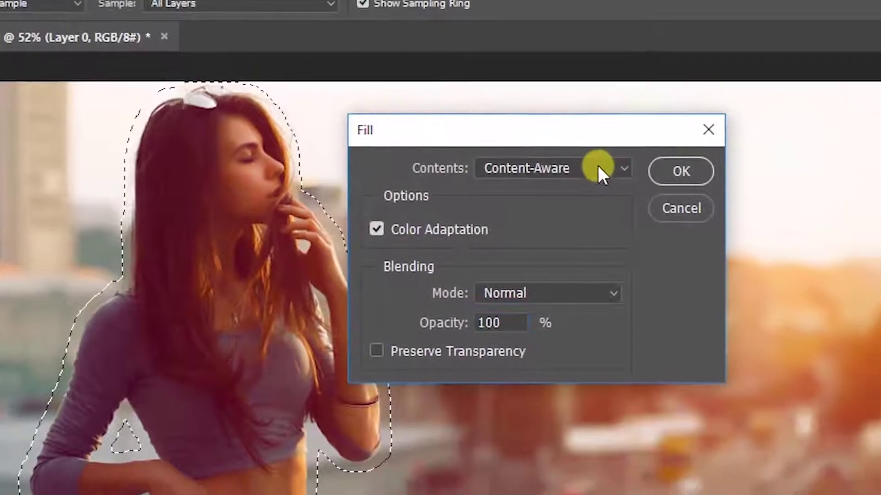
{"action": "left_click", "coordinate": [568, 158]}
{"action": "left_click", "coordinate": [518, 239]}
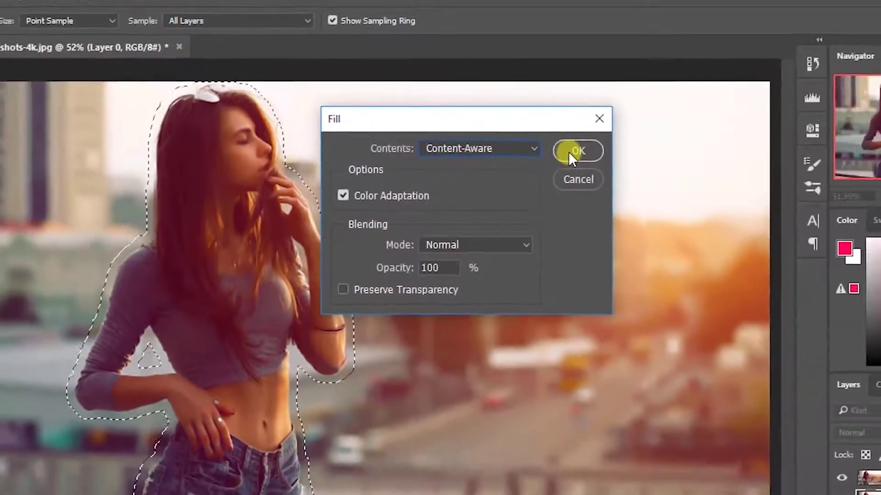
{"action": "left_click", "coordinate": [571, 151]}
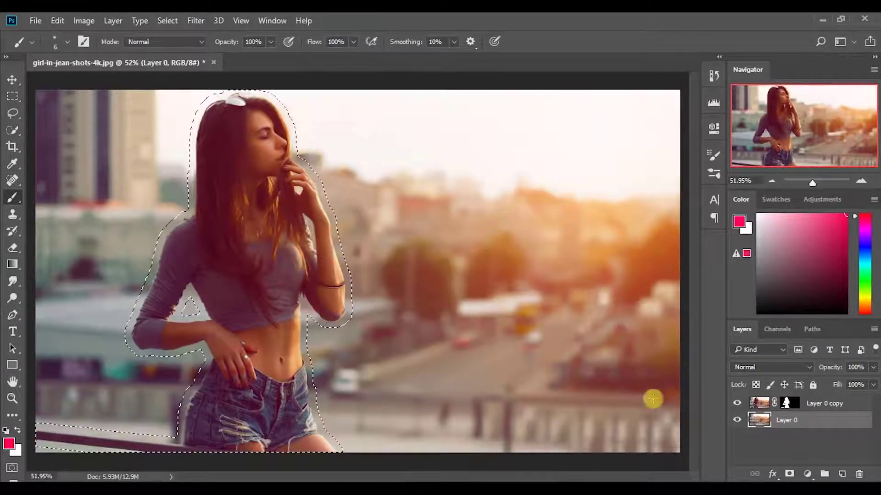
Step: Hide Layer 0 copy to inspect the fill, then deselect and pick the Move tool
{"action": "scroll", "coordinate": [500, 259], "scroll_direction": "down", "scroll_amount": 2}
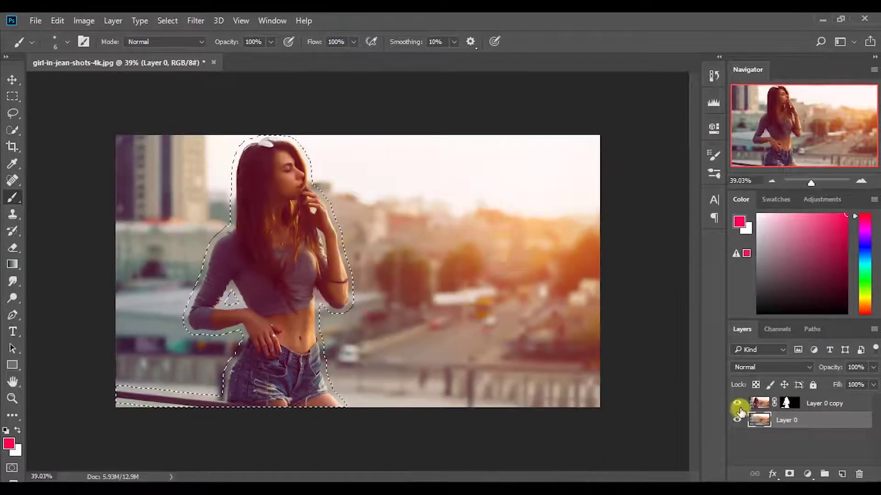
{"action": "left_click", "coordinate": [737, 404]}
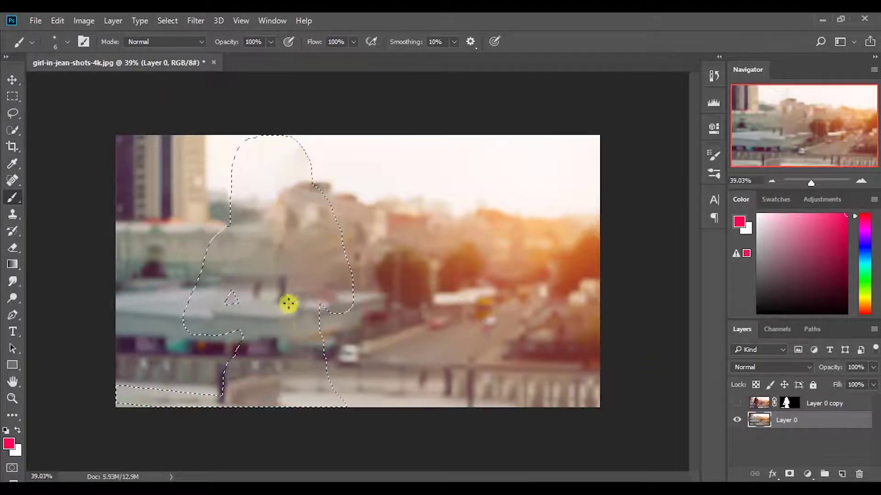
{"action": "scroll", "coordinate": [288, 303], "scroll_direction": "up", "scroll_amount": 3}
{"action": "scroll", "coordinate": [289, 299], "scroll_direction": "down", "scroll_amount": 2}
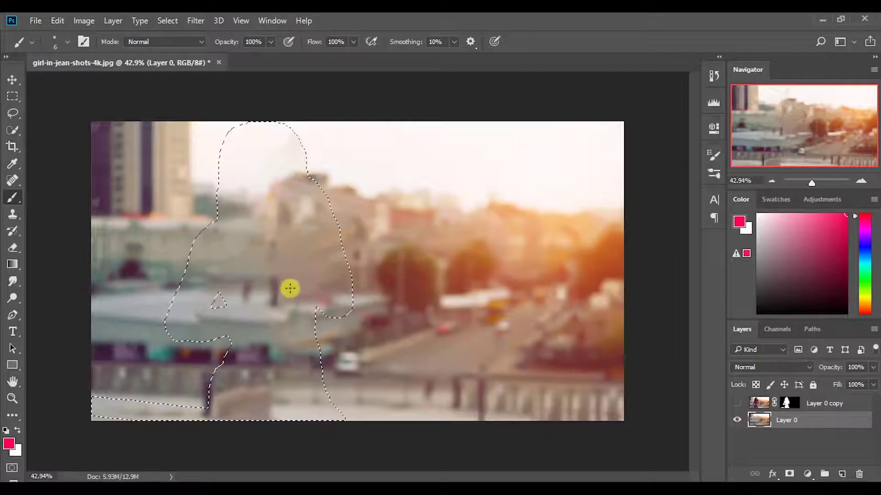
{"action": "scroll", "coordinate": [261, 200], "scroll_direction": "up", "scroll_amount": 1}
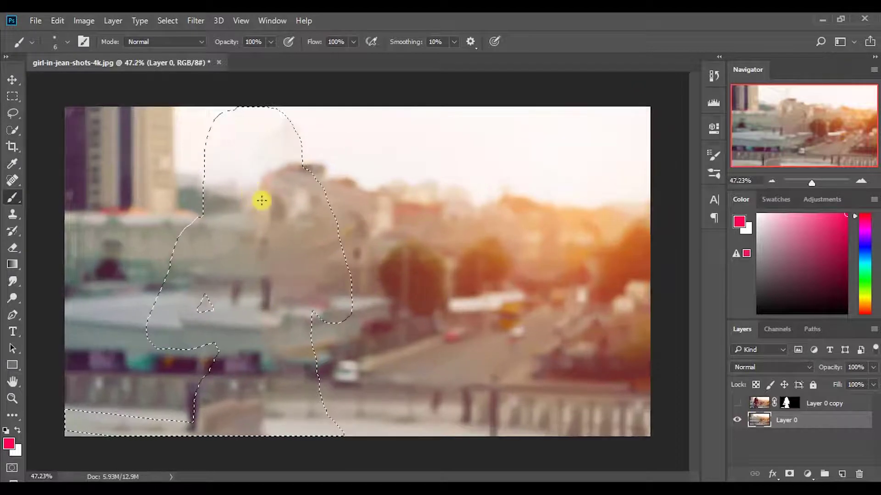
{"action": "scroll", "coordinate": [261, 200], "scroll_direction": "down", "scroll_amount": 1}
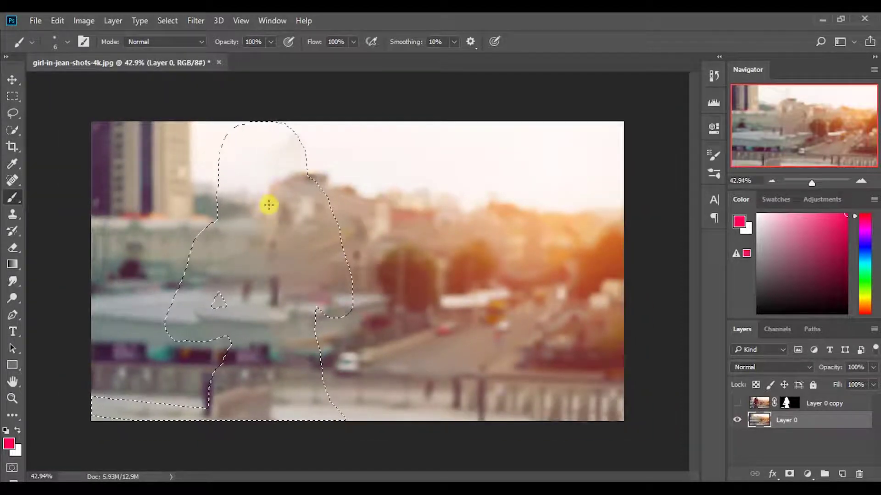
{"action": "key", "text": "ctrl+d"}
{"action": "scroll", "coordinate": [270, 180], "scroll_direction": "up", "scroll_amount": 2}
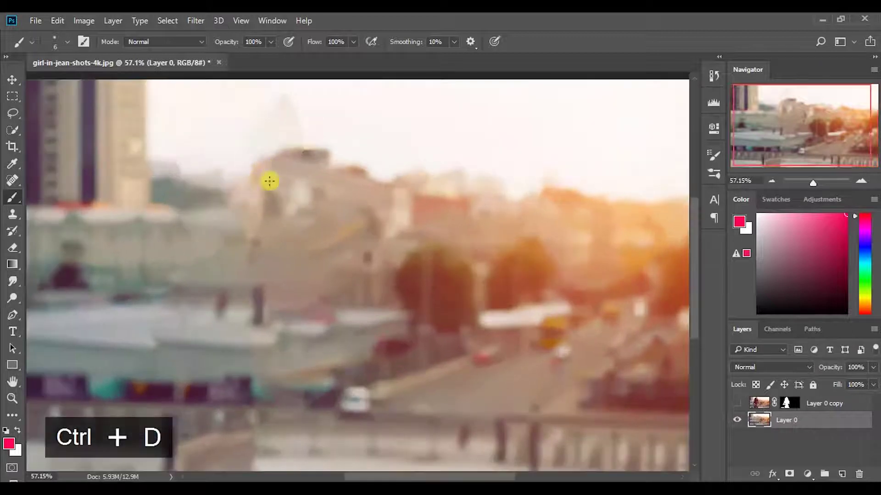
{"action": "scroll", "coordinate": [269, 180], "scroll_direction": "down", "scroll_amount": 1}
{"action": "left_click", "coordinate": [8, 78]}
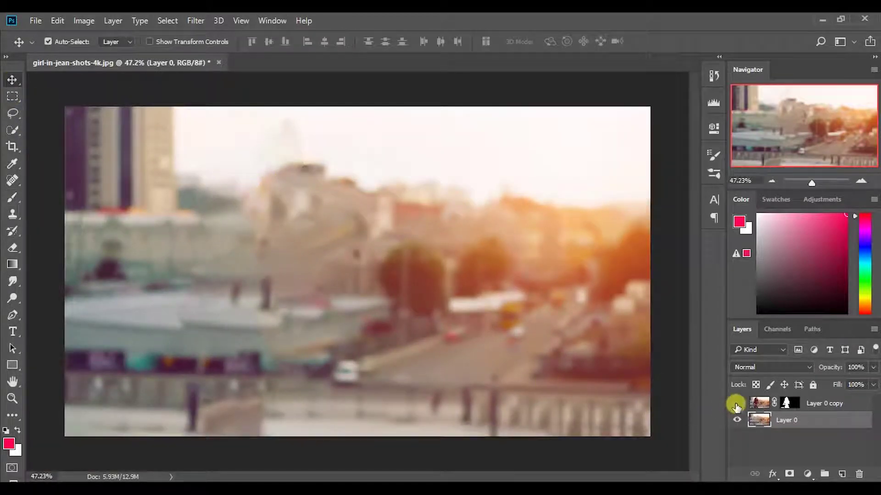
Step: Show Layer 0 copy again and convert both it and Layer 0 to smart objects
{"action": "left_click", "coordinate": [736, 403]}
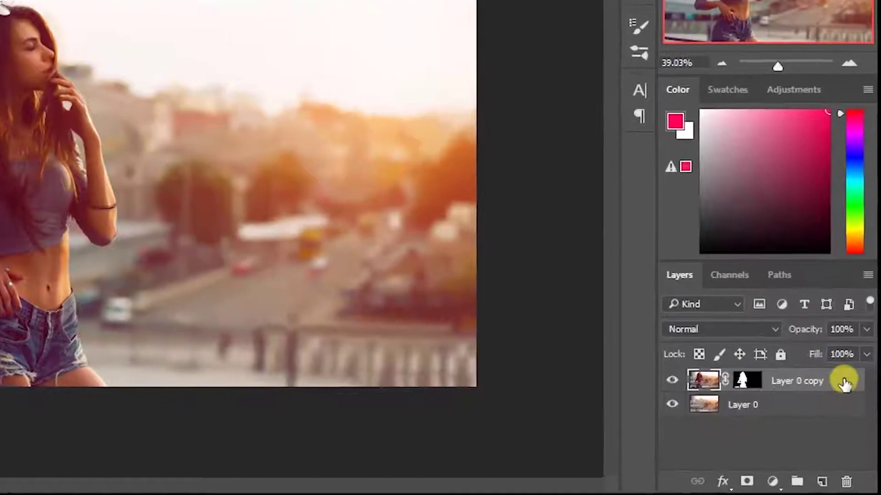
{"action": "right_click", "coordinate": [844, 383]}
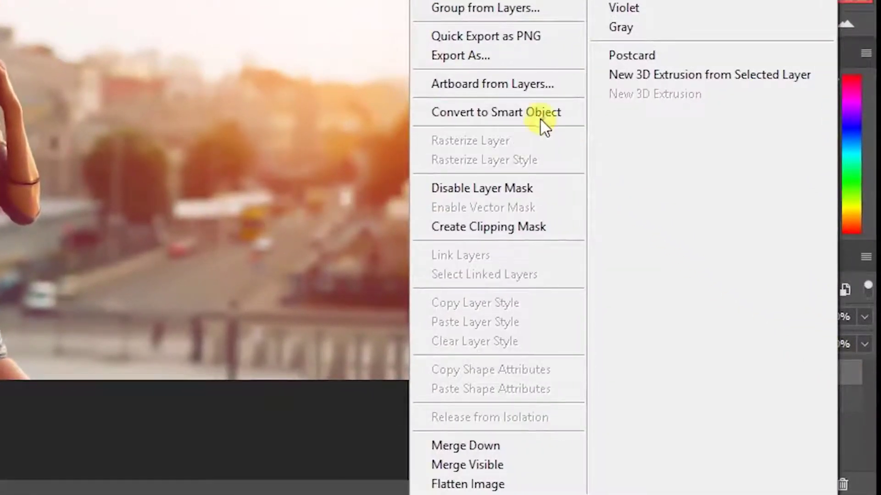
{"action": "left_click", "coordinate": [509, 113]}
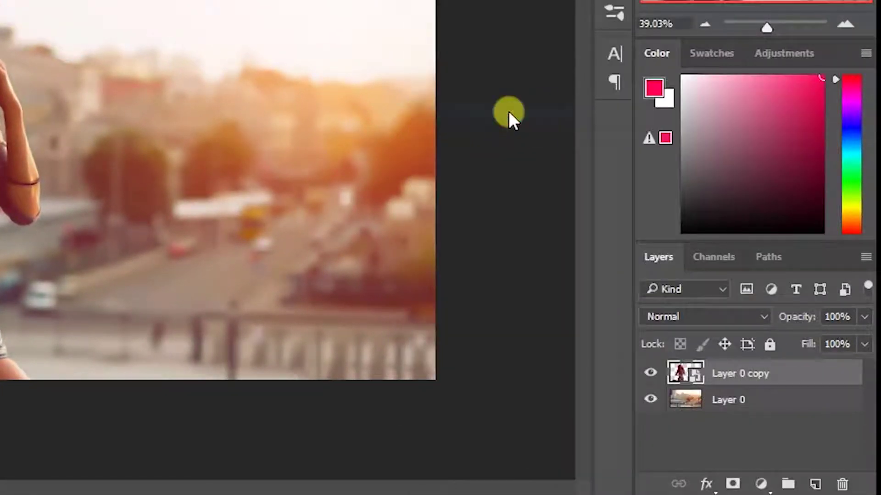
{"action": "right_click", "coordinate": [783, 404]}
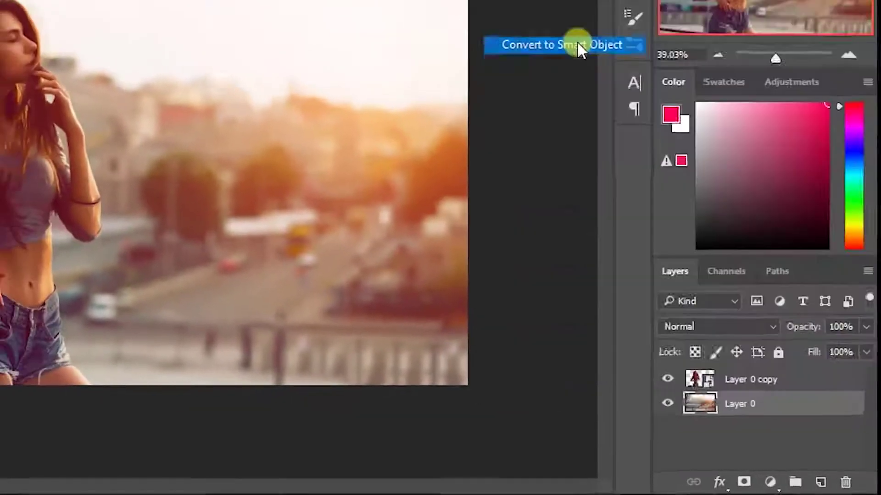
{"action": "left_click", "coordinate": [542, 11]}
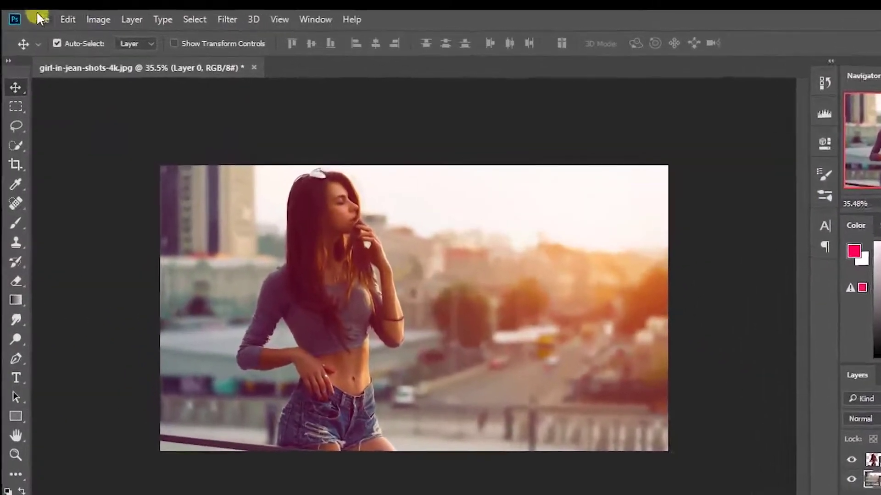
{"action": "left_click", "coordinate": [40, 18]}
{"action": "left_click", "coordinate": [48, 35]}
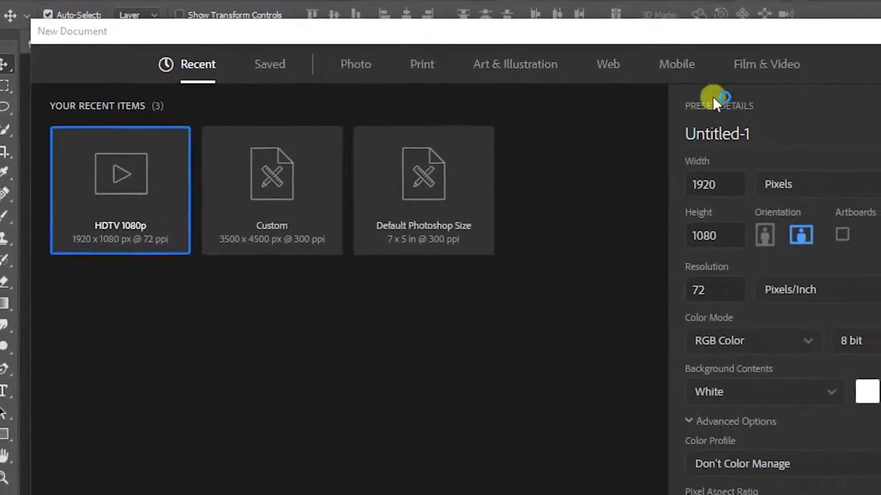
Step: Set up a Film & Video HDTV 1080p document (1920×1080, 72 ppi) named 2.5D
{"action": "left_click", "coordinate": [755, 69]}
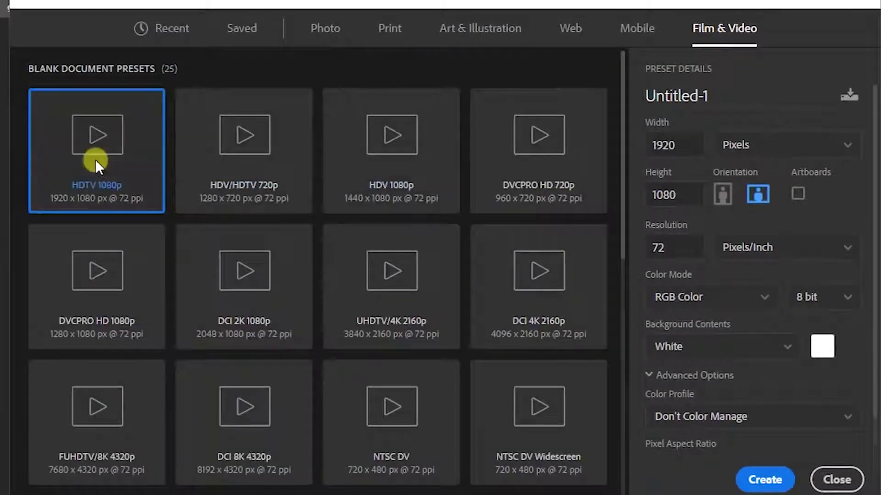
{"action": "left_click_drag", "start_coordinate": [678, 146], "coordinate": [638, 155]}
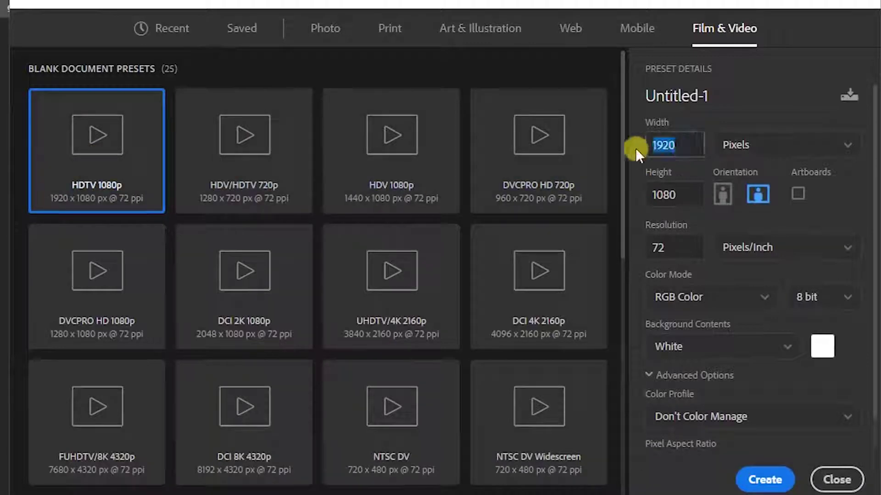
{"action": "left_click_drag", "start_coordinate": [665, 192], "coordinate": [633, 200]}
{"action": "left_click_drag", "start_coordinate": [674, 247], "coordinate": [636, 252]}
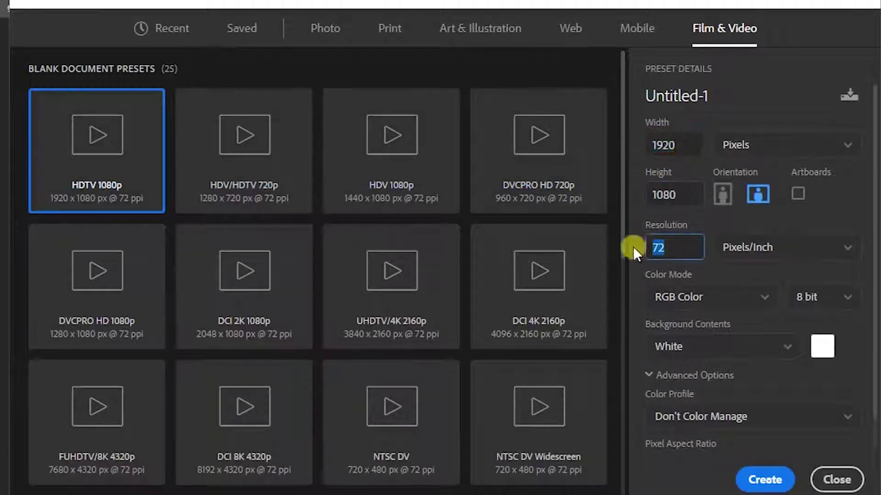
{"action": "left_click", "coordinate": [724, 98]}
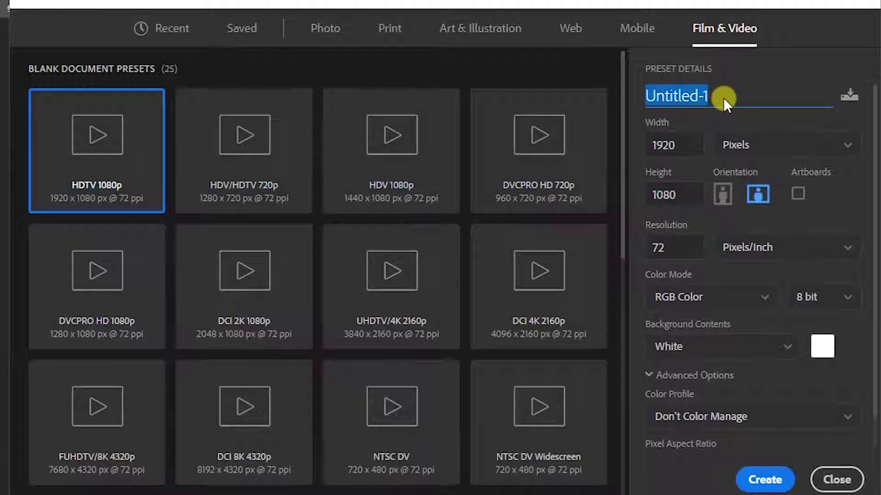
{"action": "type", "text": "2.5"}
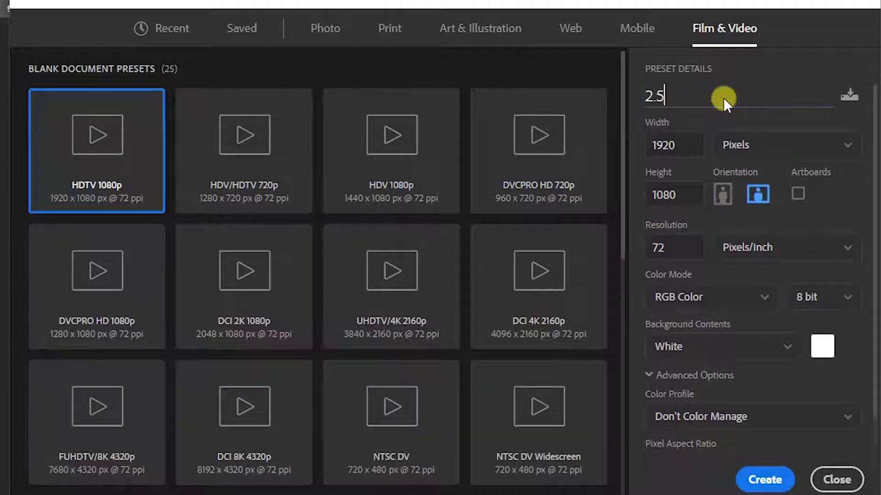
{"action": "type", "text": "D"}
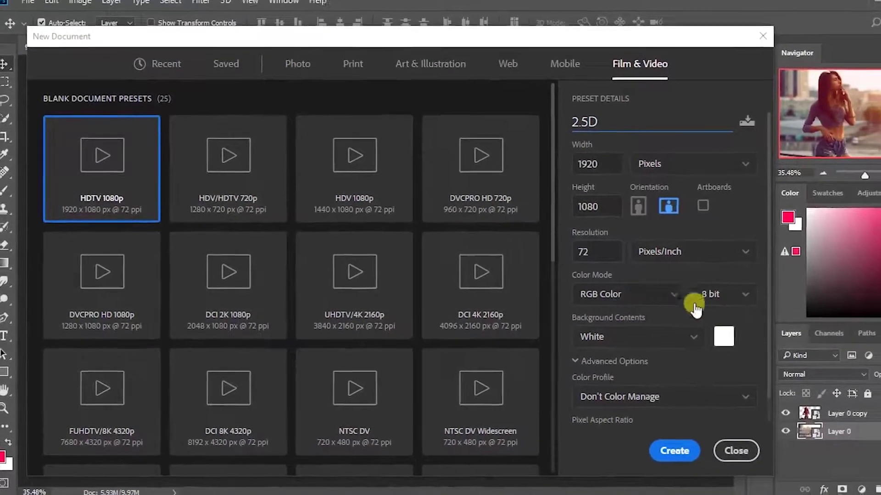
Step: Create the 2.5D document and move both layers from girl-in-jean-shots-4k.jpg into it
{"action": "left_click", "coordinate": [674, 451]}
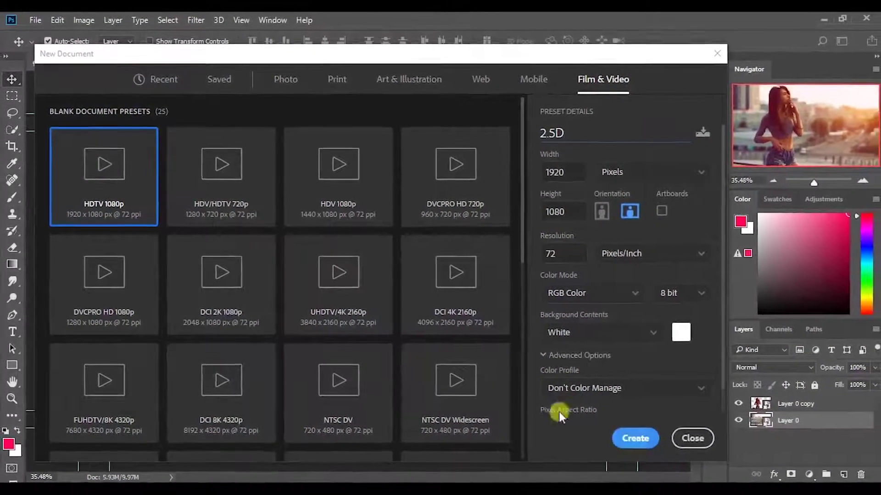
{"action": "scroll", "coordinate": [412, 325], "scroll_direction": "down", "scroll_amount": 2}
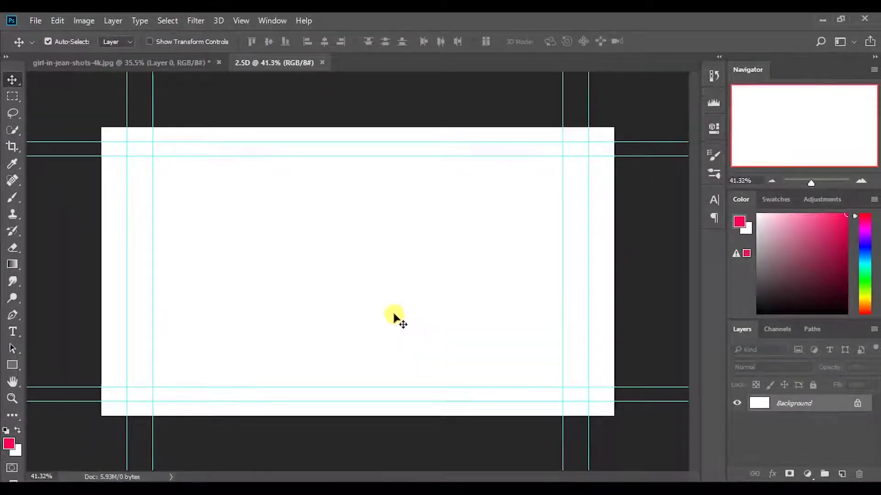
{"action": "left_click", "coordinate": [138, 65]}
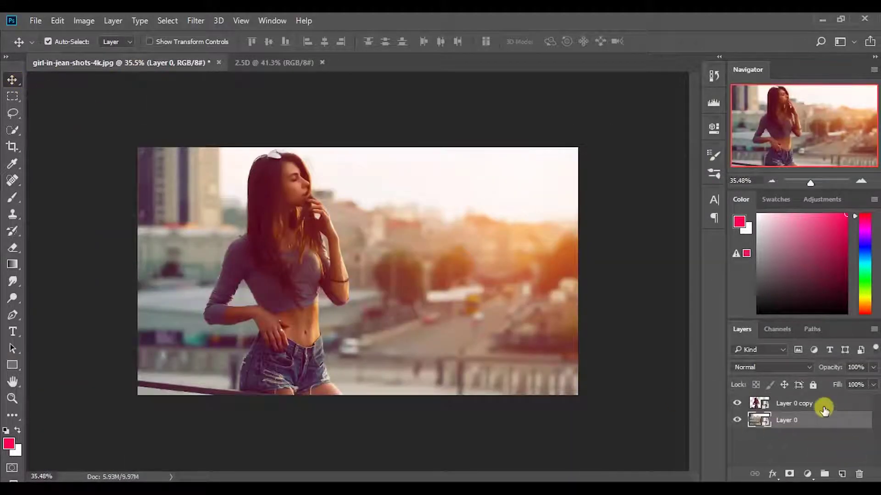
{"action": "left_click", "coordinate": [821, 405], "text": "shift"}
{"action": "left_click_drag", "start_coordinate": [337, 296], "coordinate": [338, 278]}
Step: Scale Layer 0 copy and Layer 1 up slightly to fill the 1920×1080 frame
{"action": "scroll", "coordinate": [339, 276], "scroll_direction": "down", "scroll_amount": 1}
{"action": "key", "text": "ctrl+t"}
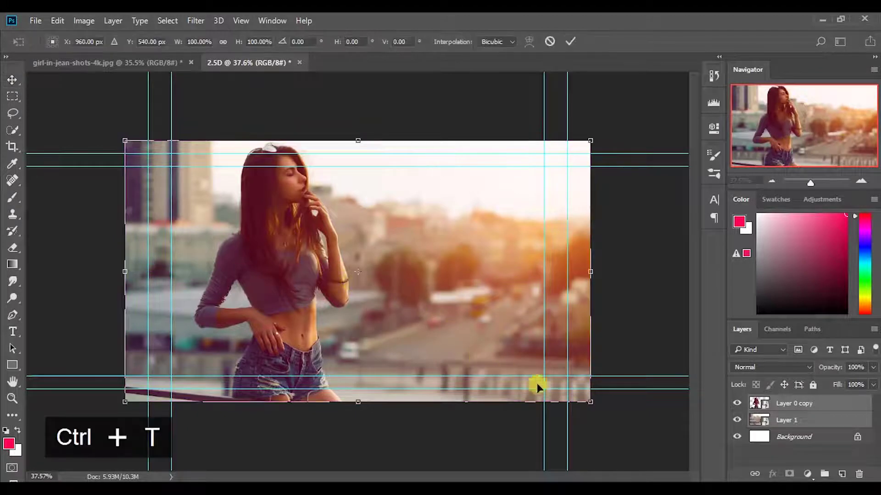
{"action": "left_click_drag", "start_coordinate": [594, 406], "coordinate": [596, 409]}
{"action": "left_click", "coordinate": [575, 41]}
{"action": "key", "text": "ctrl+z"}
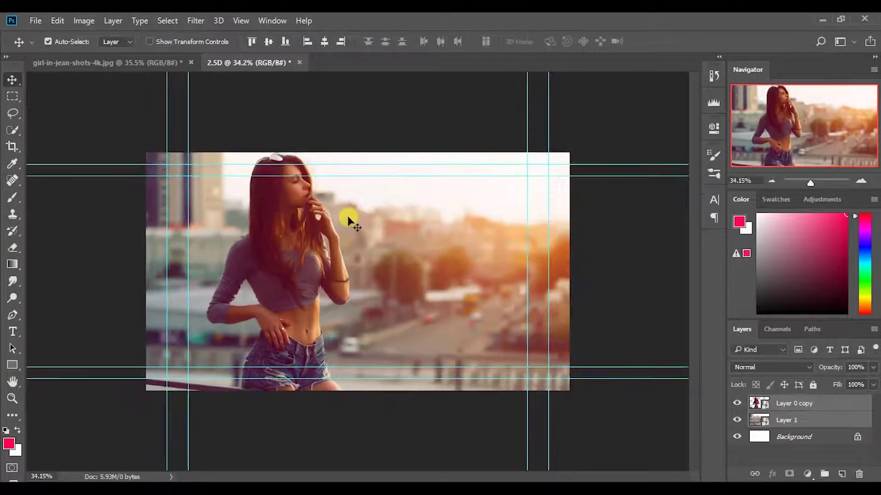
{"action": "key", "text": "ctrl+z"}
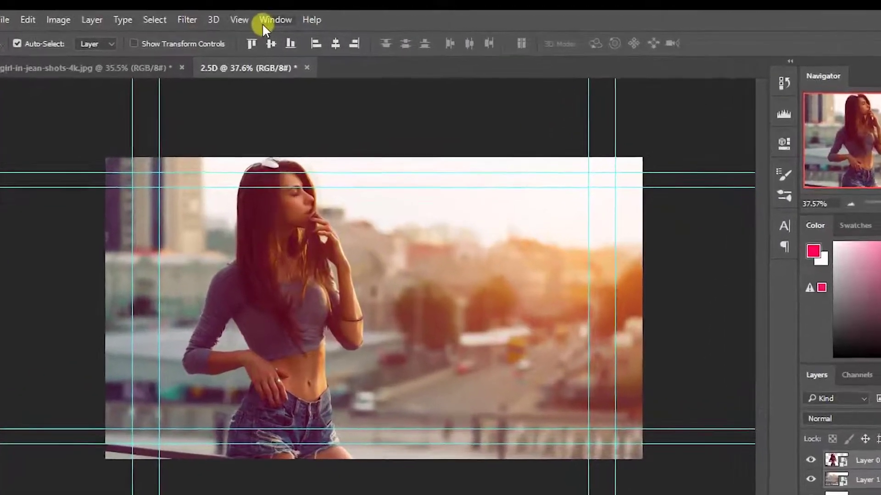
{"action": "left_click", "coordinate": [272, 20]}
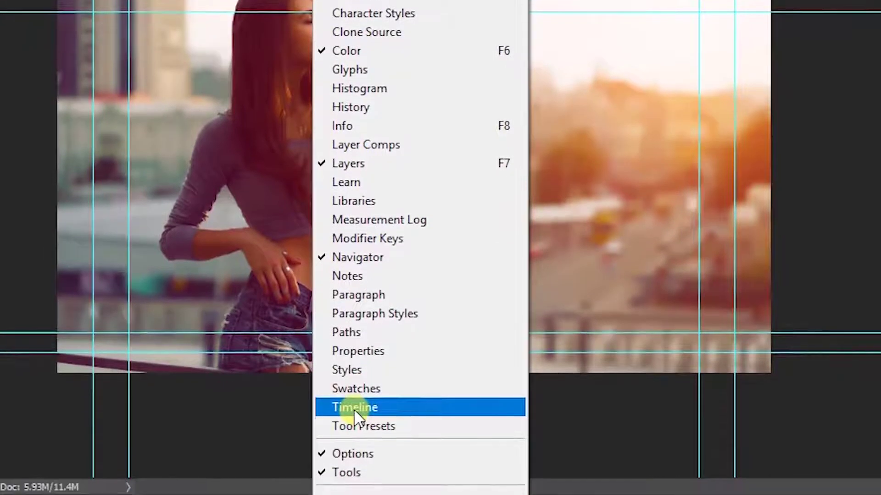
Step: Create a video timeline and expand Layer 1's track to show Transform, Opacity and Style
{"action": "left_click", "coordinate": [353, 409]}
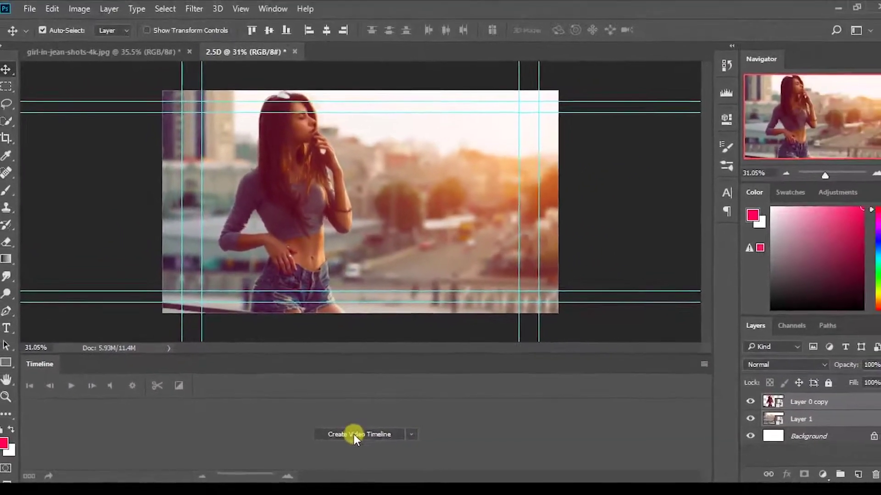
{"action": "left_click", "coordinate": [369, 432]}
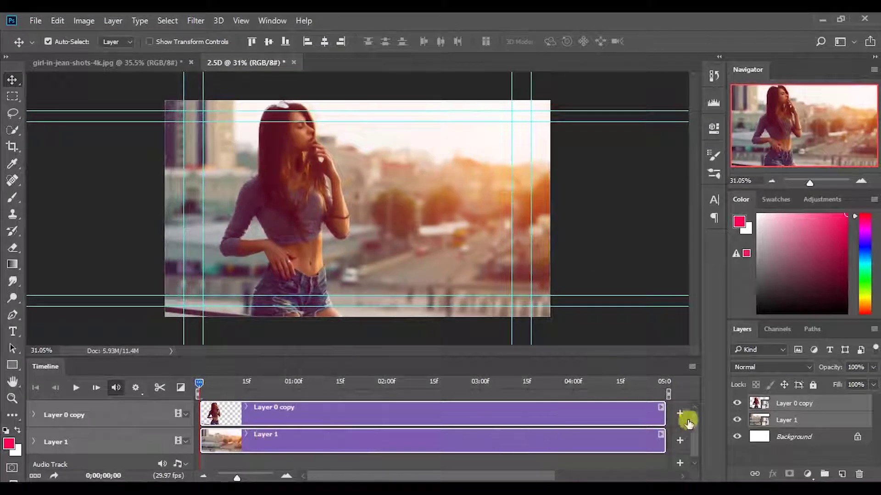
{"action": "left_click_drag", "start_coordinate": [645, 359], "coordinate": [645, 348]}
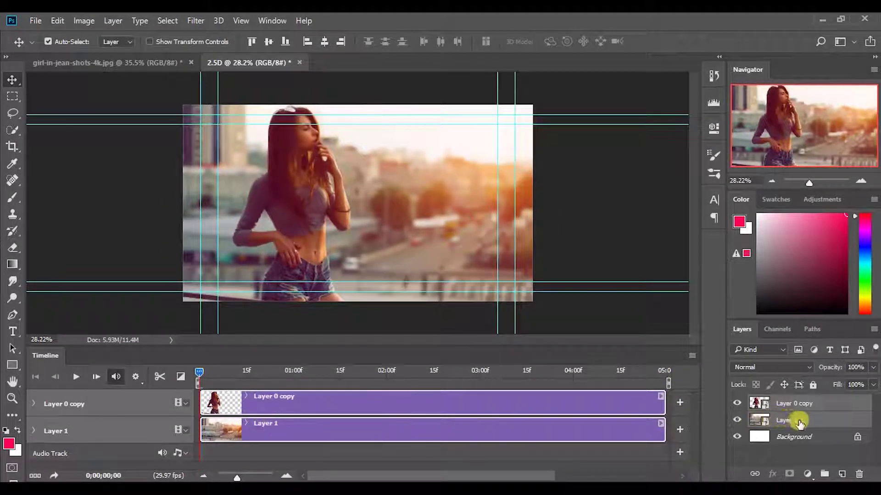
{"action": "left_click", "coordinate": [801, 421]}
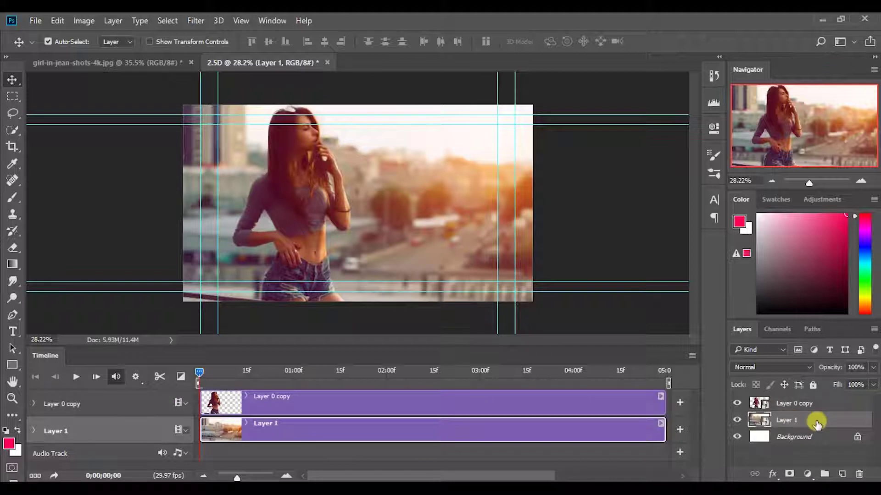
{"action": "left_click", "coordinate": [34, 429]}
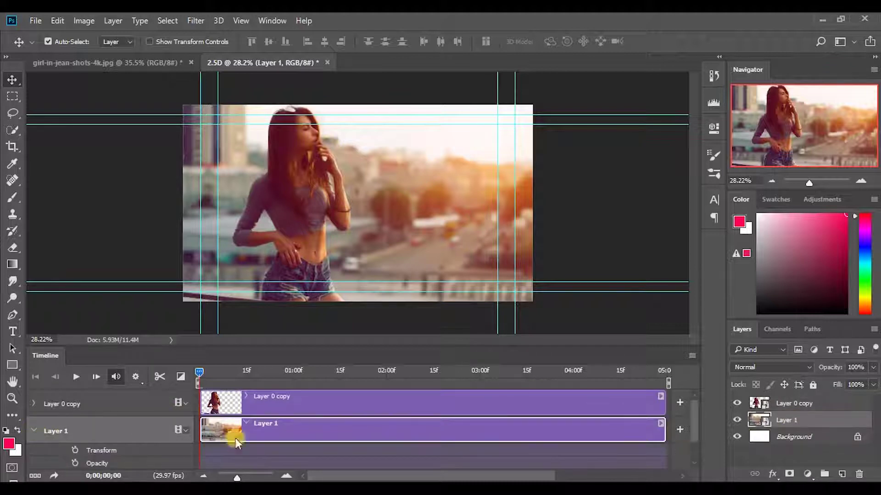
{"action": "left_click_drag", "start_coordinate": [695, 415], "coordinate": [695, 432]}
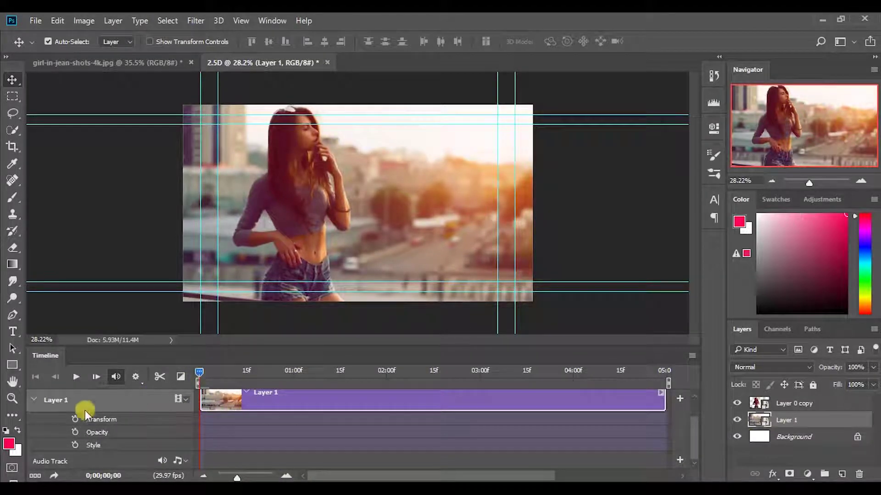
Step: Keyframe Layer 1's Transform from the first frame to about 120% scale at 0;00;04;29
{"action": "left_click", "coordinate": [74, 419]}
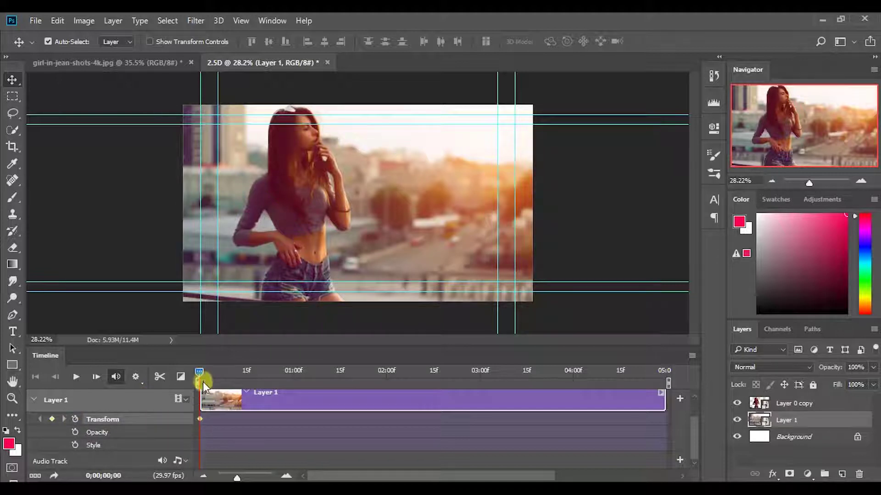
{"action": "left_click_drag", "start_coordinate": [201, 371], "coordinate": [657, 391]}
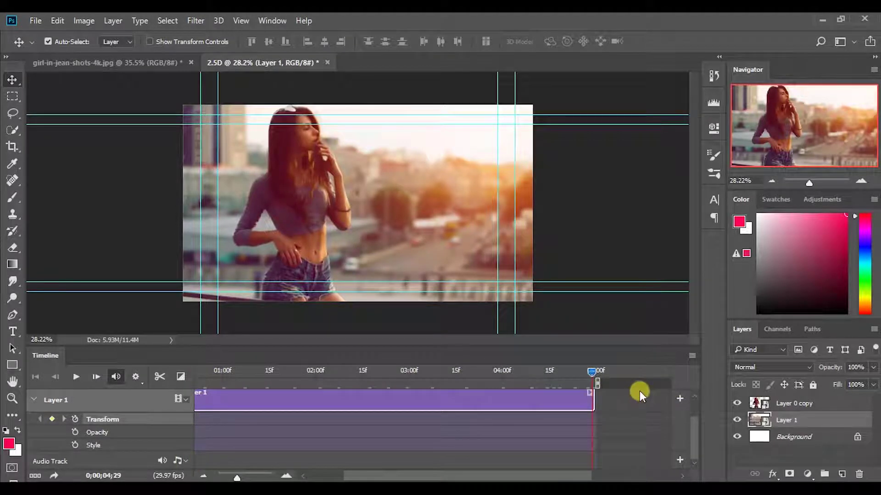
{"action": "left_click", "coordinate": [774, 422]}
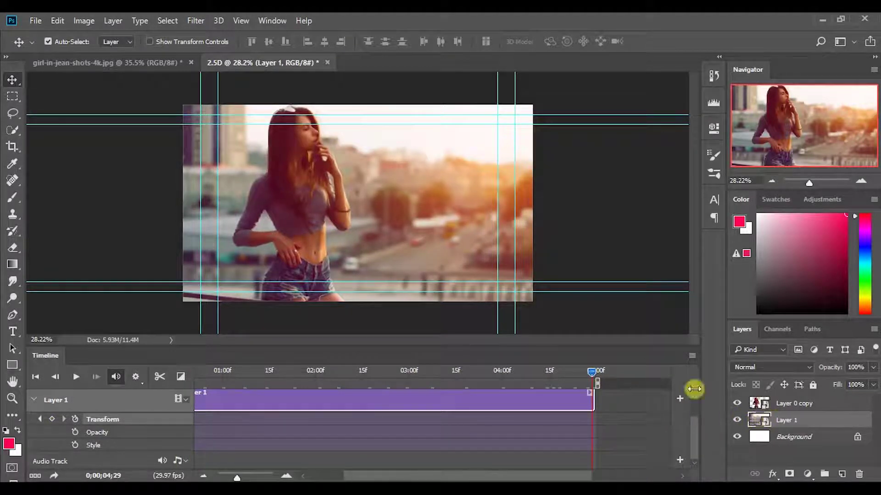
{"action": "key", "text": "ctrl+t"}
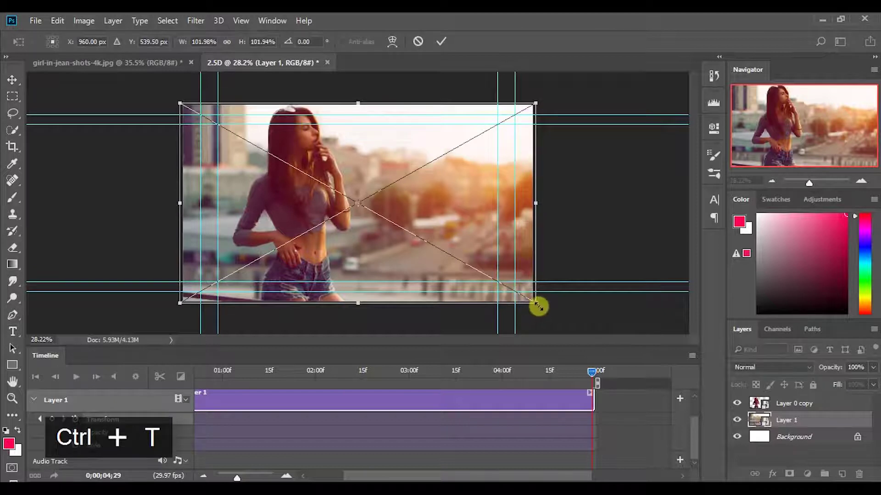
{"action": "left_click_drag", "start_coordinate": [538, 306], "coordinate": [569, 324]}
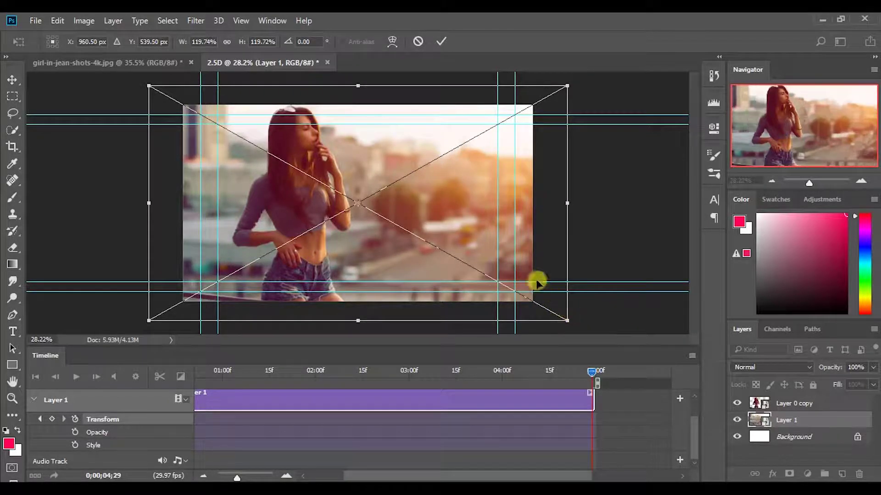
{"action": "left_click", "coordinate": [442, 42]}
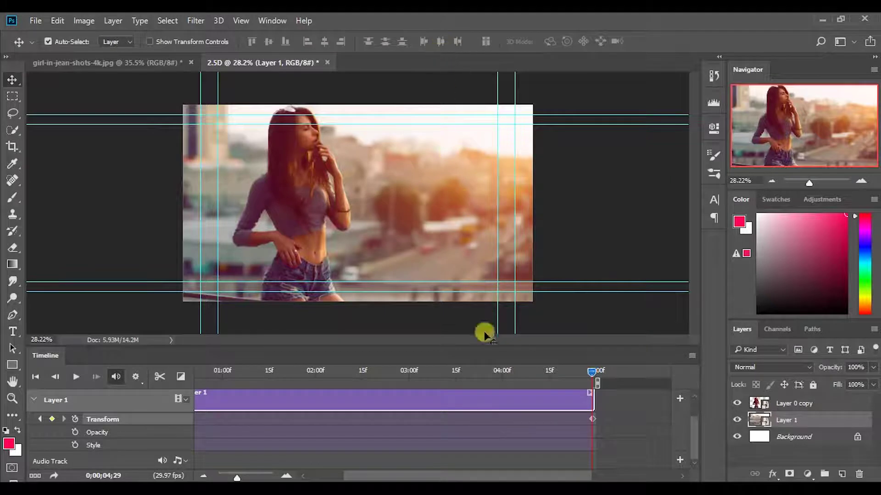
Step: On the first frame, scale Layer 0 copy to about 111% and record a Transform keyframe
{"action": "key", "text": "alt+bracketright"}
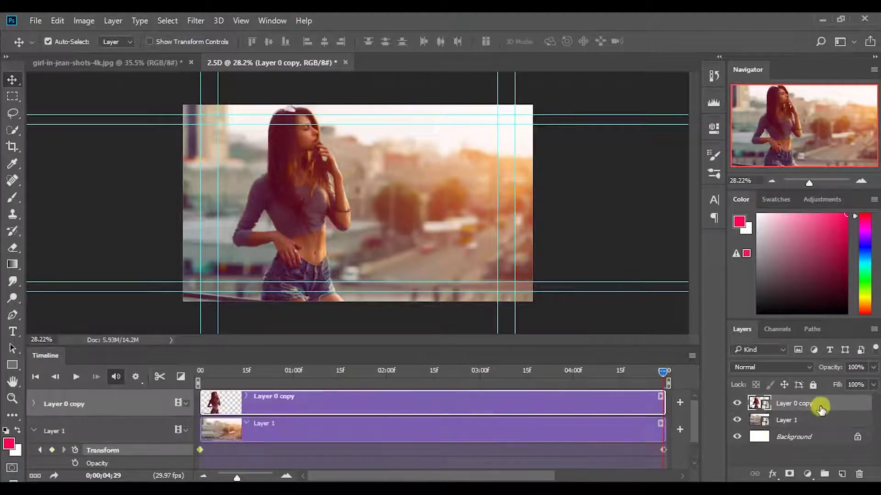
{"action": "left_click", "coordinate": [33, 403]}
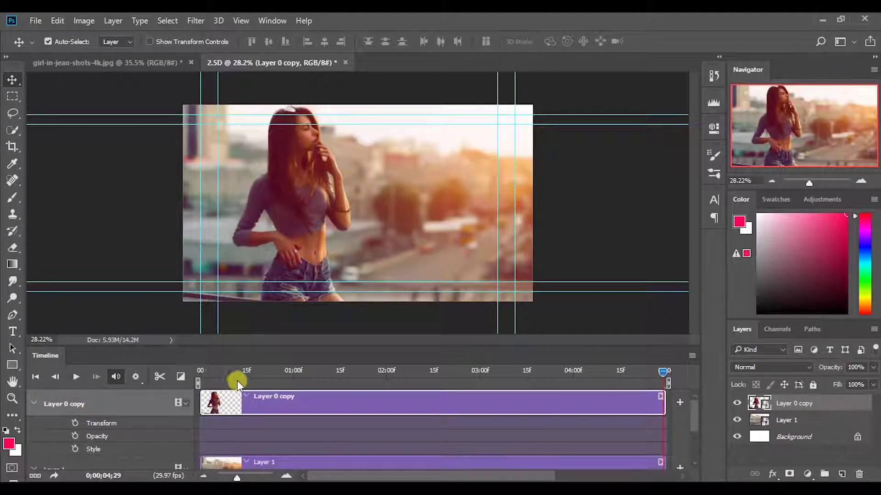
{"action": "left_click_drag", "start_coordinate": [660, 370], "coordinate": [195, 369]}
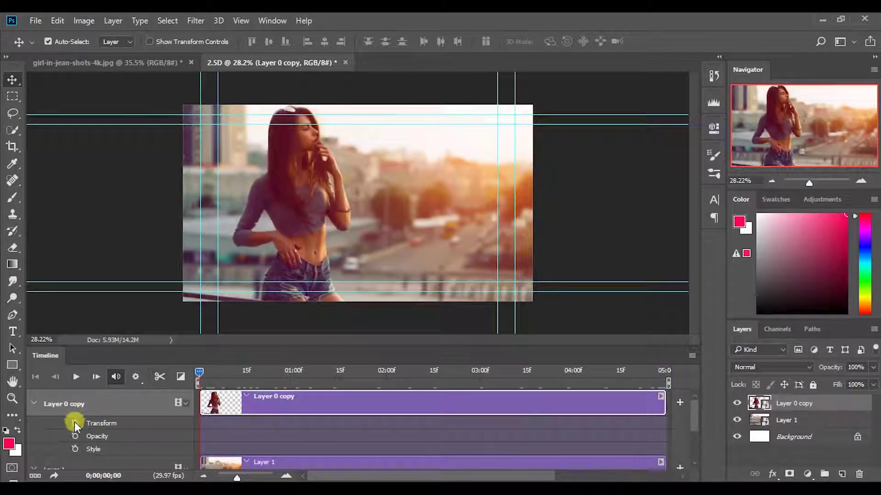
{"action": "key", "text": "ctrl+t"}
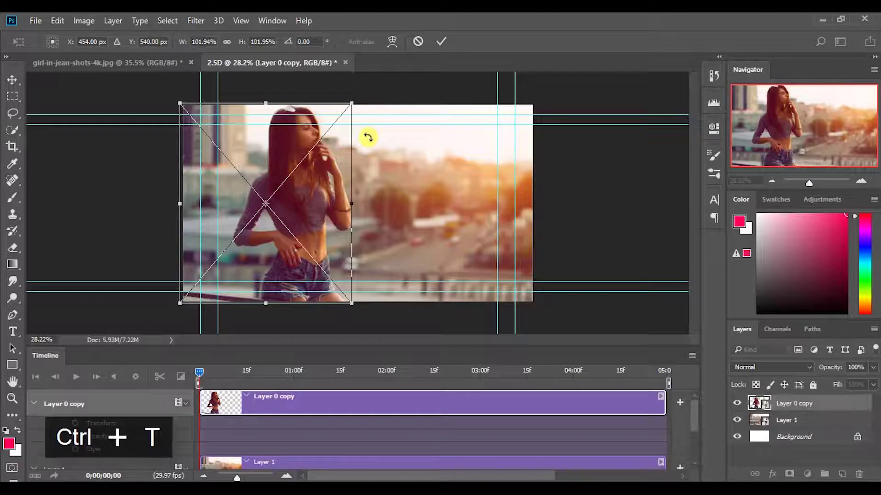
{"action": "left_click_drag", "start_coordinate": [351, 104], "coordinate": [361, 95]}
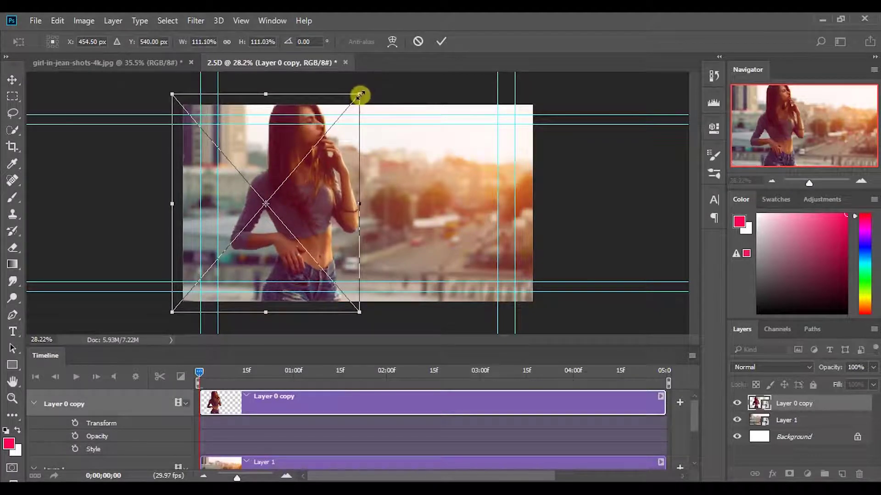
{"action": "left_click", "coordinate": [441, 45]}
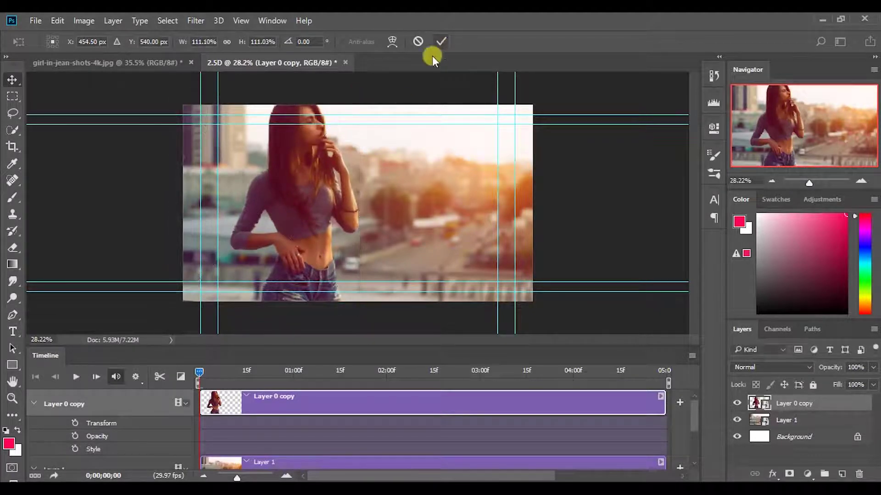
{"action": "left_click", "coordinate": [73, 422]}
{"action": "left_click", "coordinate": [204, 374]}
Step: Scale the subject back to about 100% on the last frame, then preview the animation
{"action": "left_click_drag", "start_coordinate": [218, 368], "coordinate": [574, 370]}
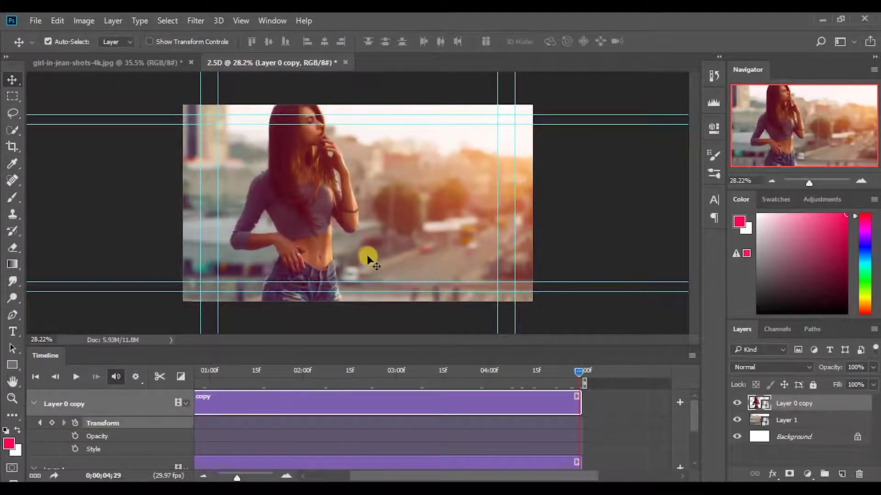
{"action": "key", "text": "ctrl+t"}
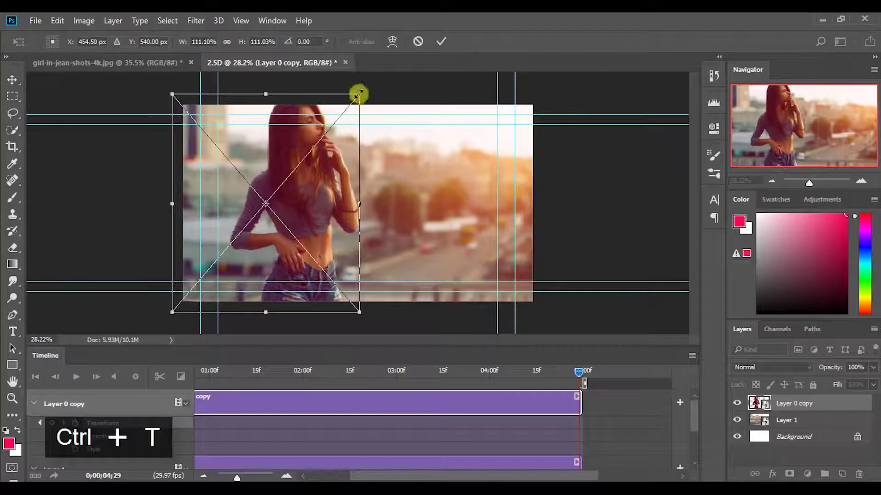
{"action": "left_click_drag", "start_coordinate": [359, 94], "coordinate": [351, 105]}
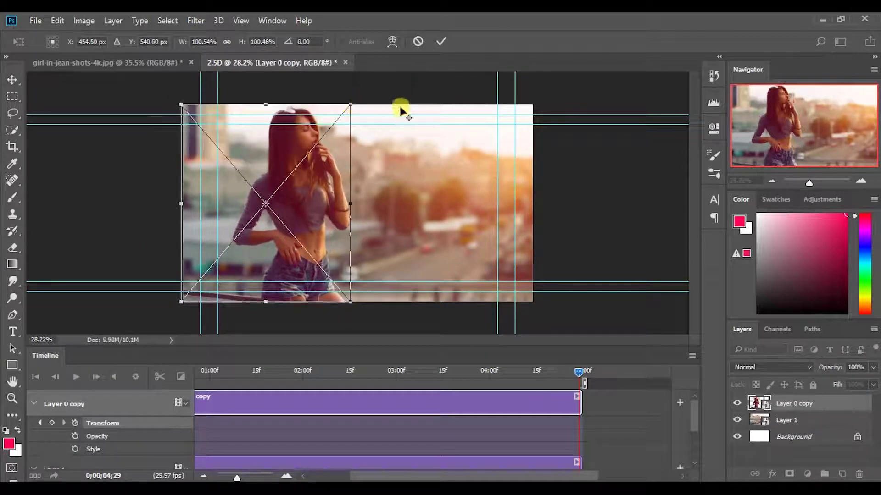
{"action": "left_click", "coordinate": [441, 42]}
{"action": "scroll", "coordinate": [275, 174], "scroll_direction": "down", "scroll_amount": 1}
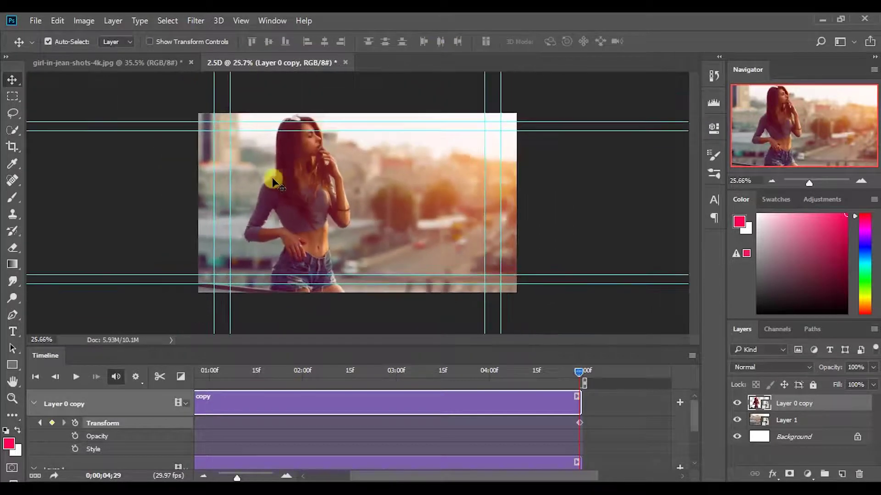
{"action": "key", "text": "space"}
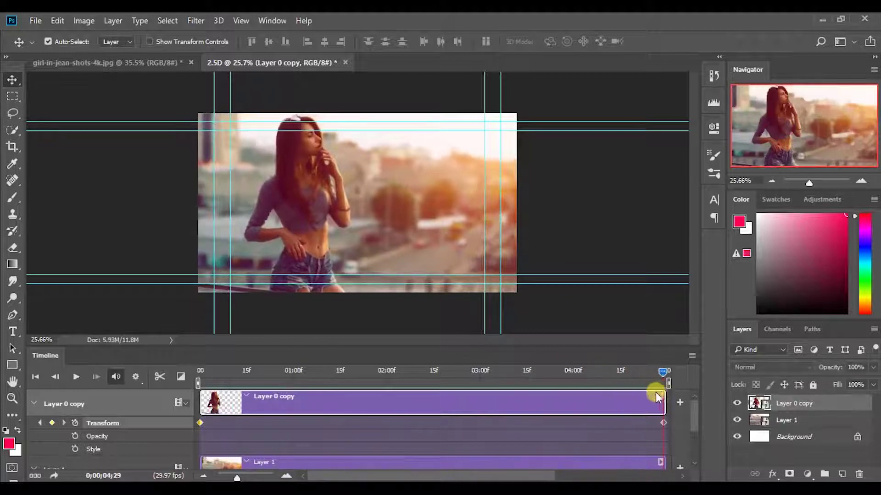
{"action": "key", "text": "space"}
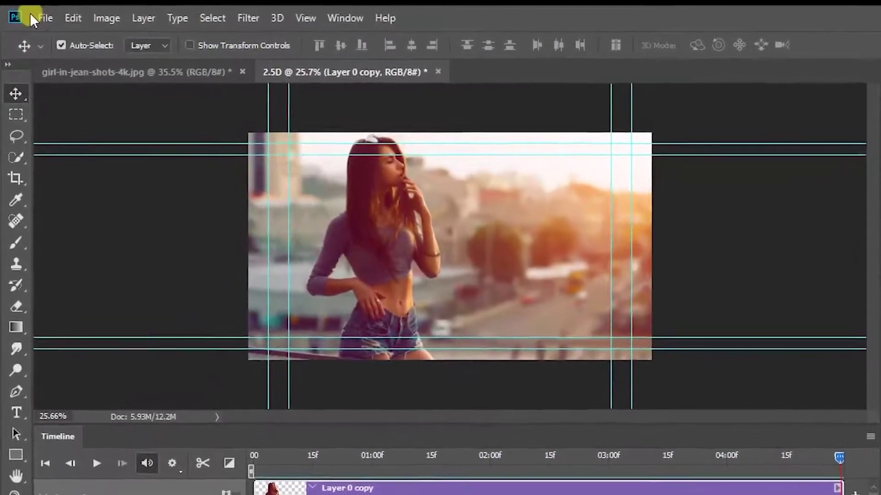
Step: In Render Video, set the output to 2.mp4 in the Desktop folder
{"action": "left_click", "coordinate": [43, 20]}
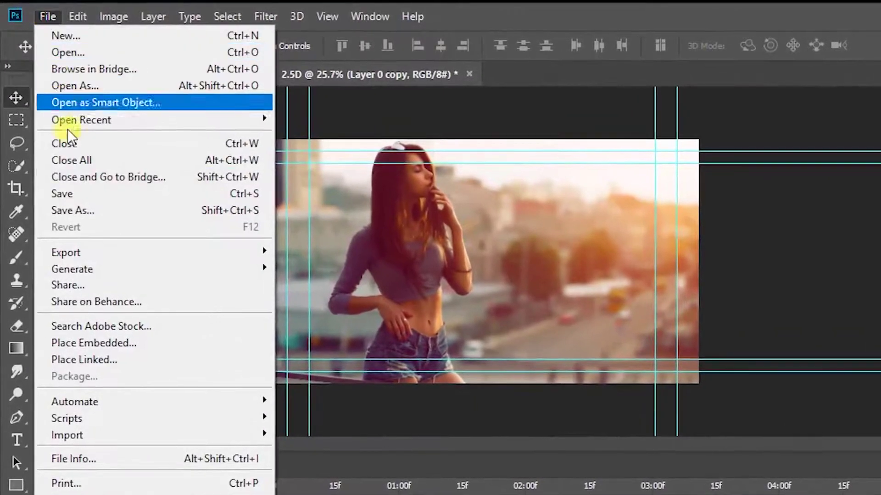
{"action": "mouse_move", "coordinate": [74, 250]}
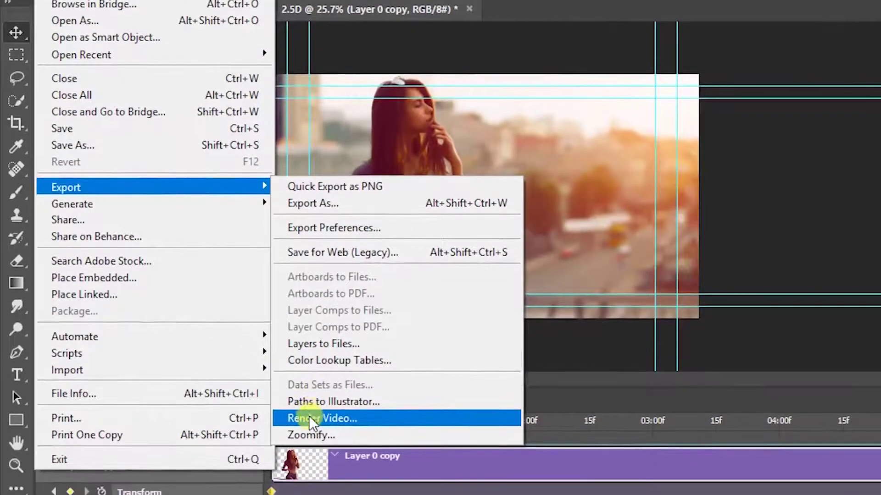
{"action": "left_click", "coordinate": [310, 418]}
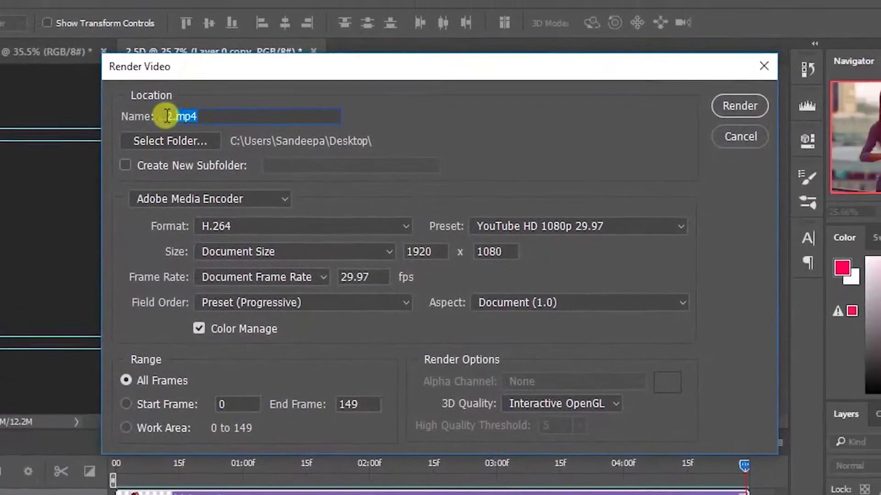
{"action": "left_click", "coordinate": [150, 140]}
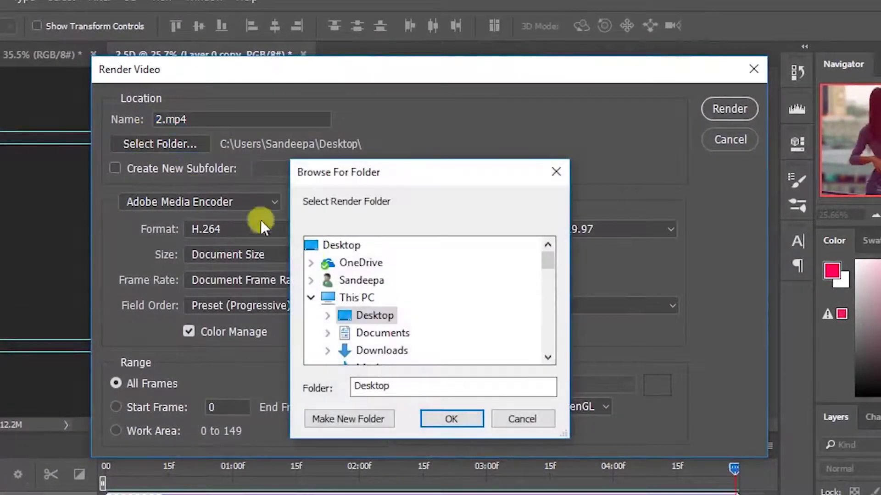
{"action": "left_click", "coordinate": [339, 245]}
{"action": "left_click", "coordinate": [451, 419]}
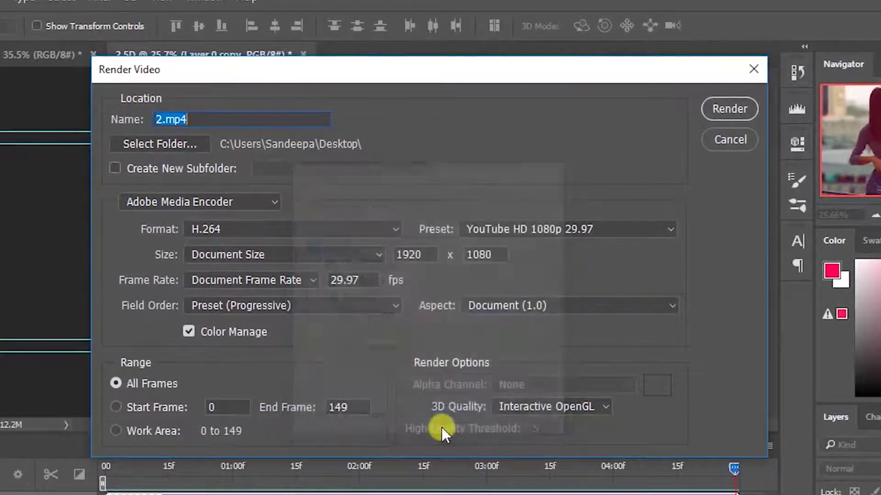
Step: Use H.264 format with the YouTube HD 1080p 29.97 preset at 1920 x 1080
{"action": "left_click", "coordinate": [571, 229]}
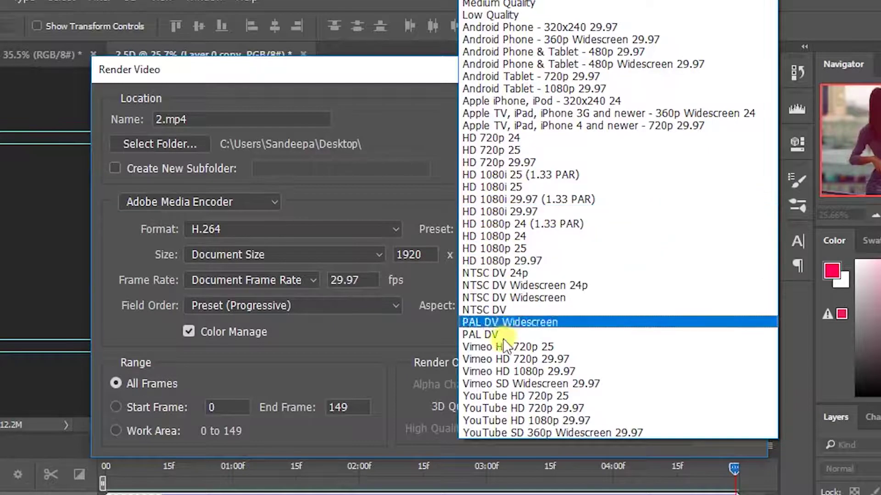
{"action": "left_click", "coordinate": [499, 420]}
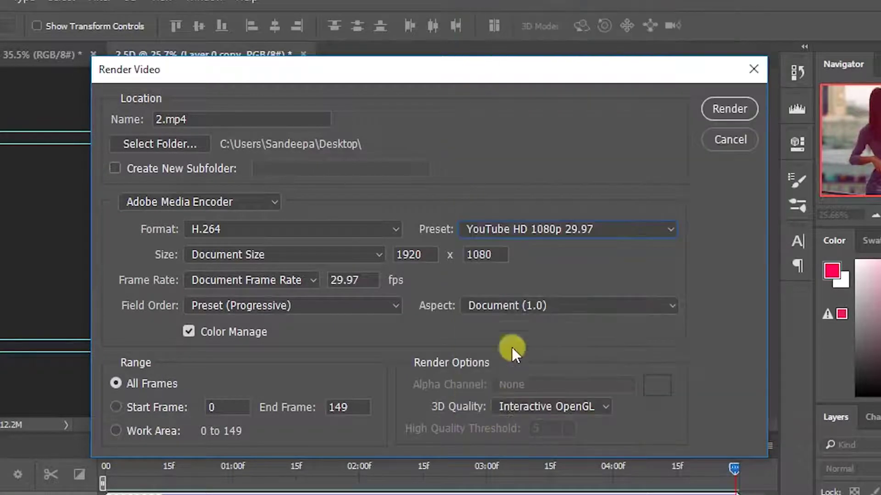
{"action": "left_click", "coordinate": [332, 232]}
{"action": "left_click", "coordinate": [298, 254]}
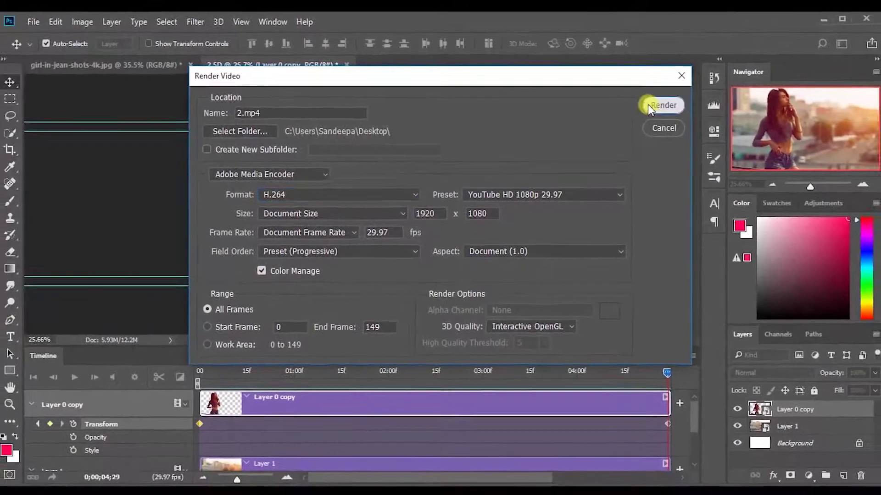
Step: Render the parallax animation to the 1080p 2.mp4 video
{"action": "left_click", "coordinate": [647, 105]}
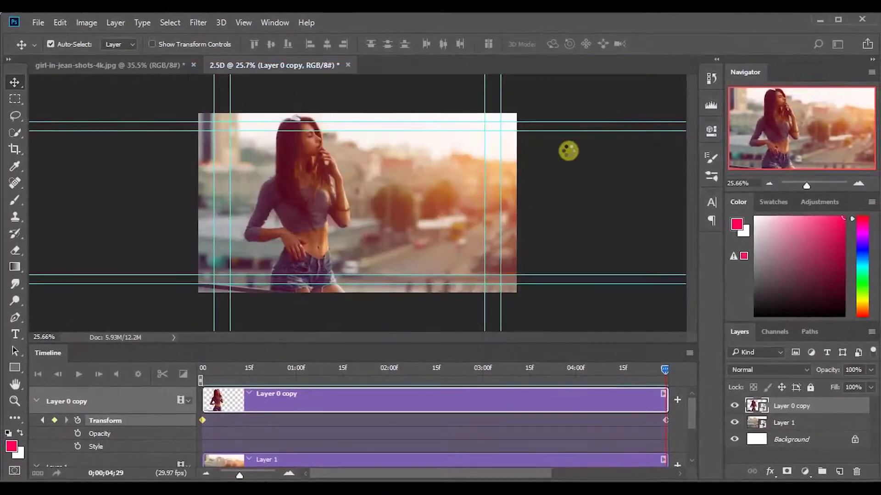